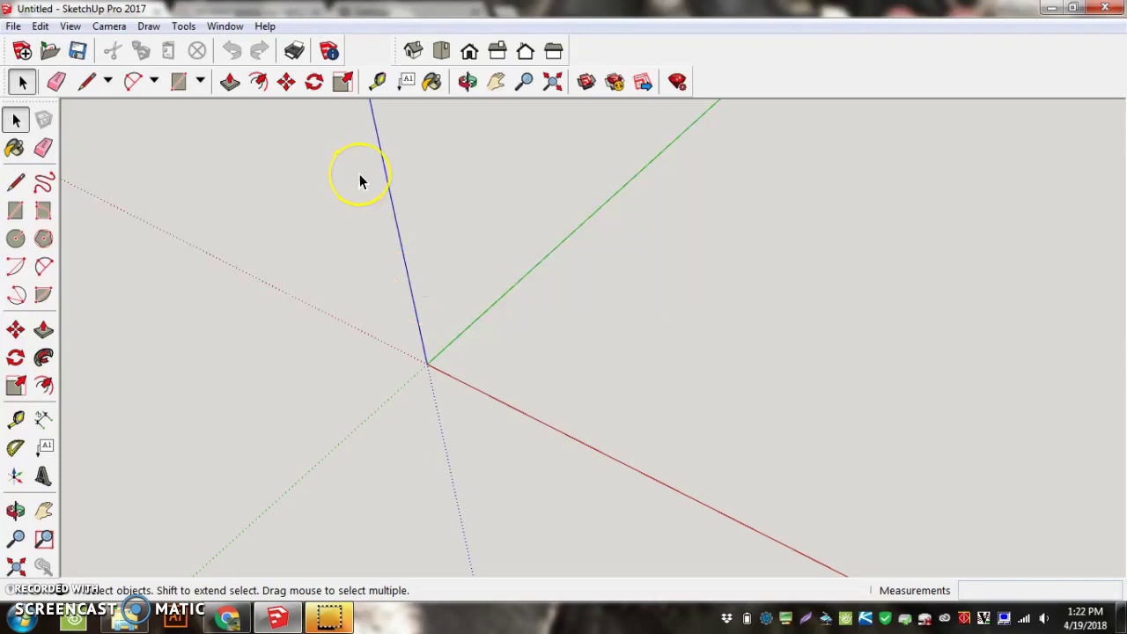
Switch the camera to parallel projection and show the model in the standard Top view
click(110, 26)
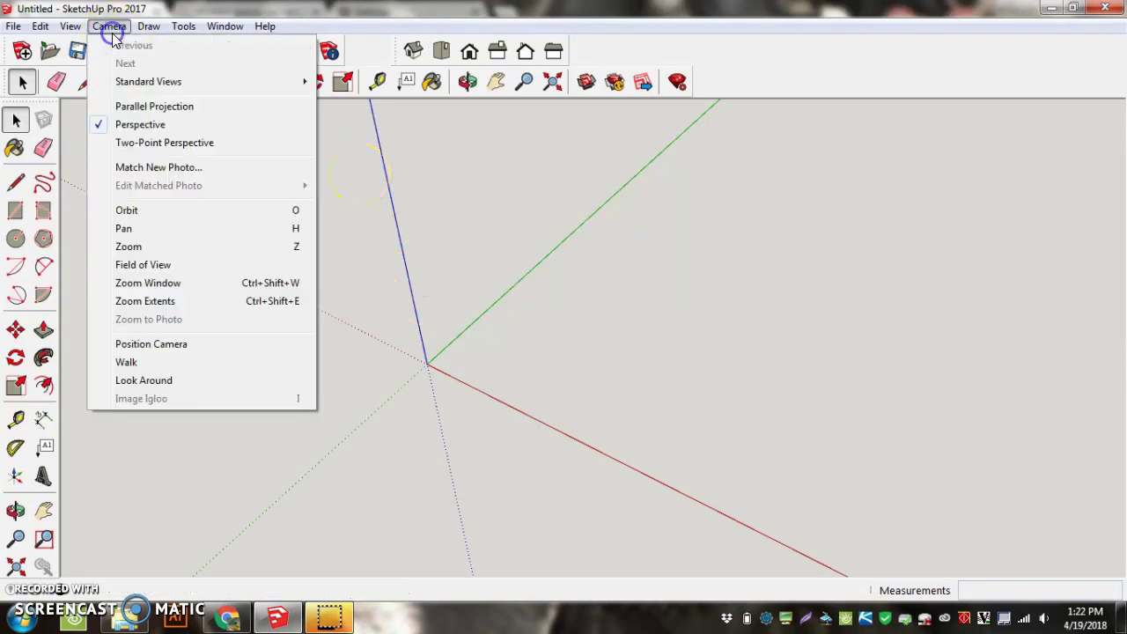
click(123, 107)
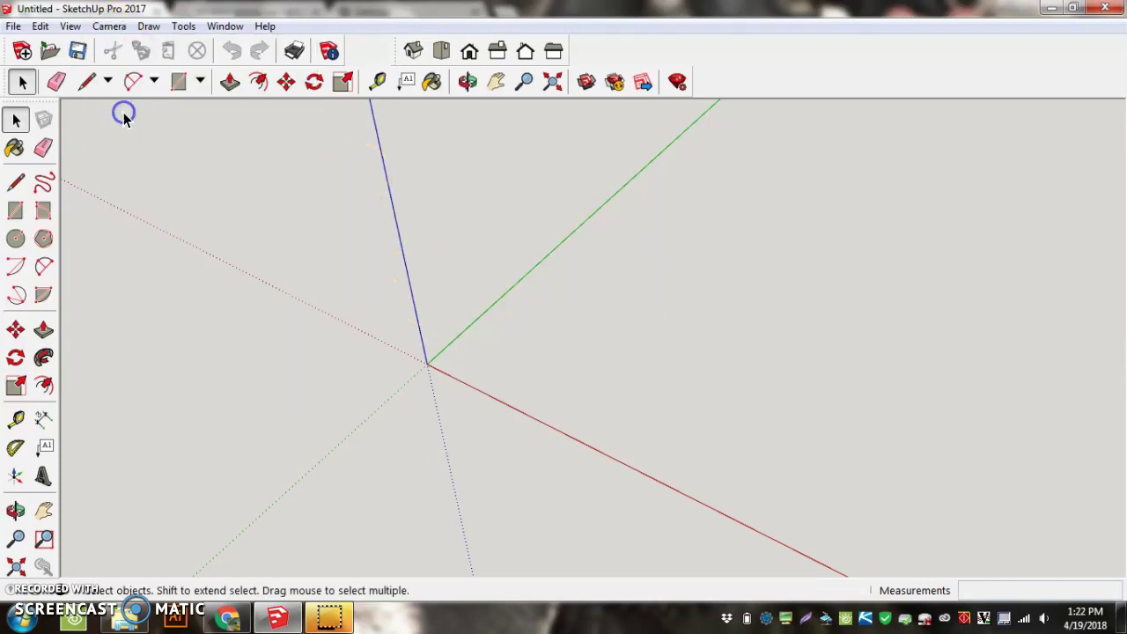
click(111, 23)
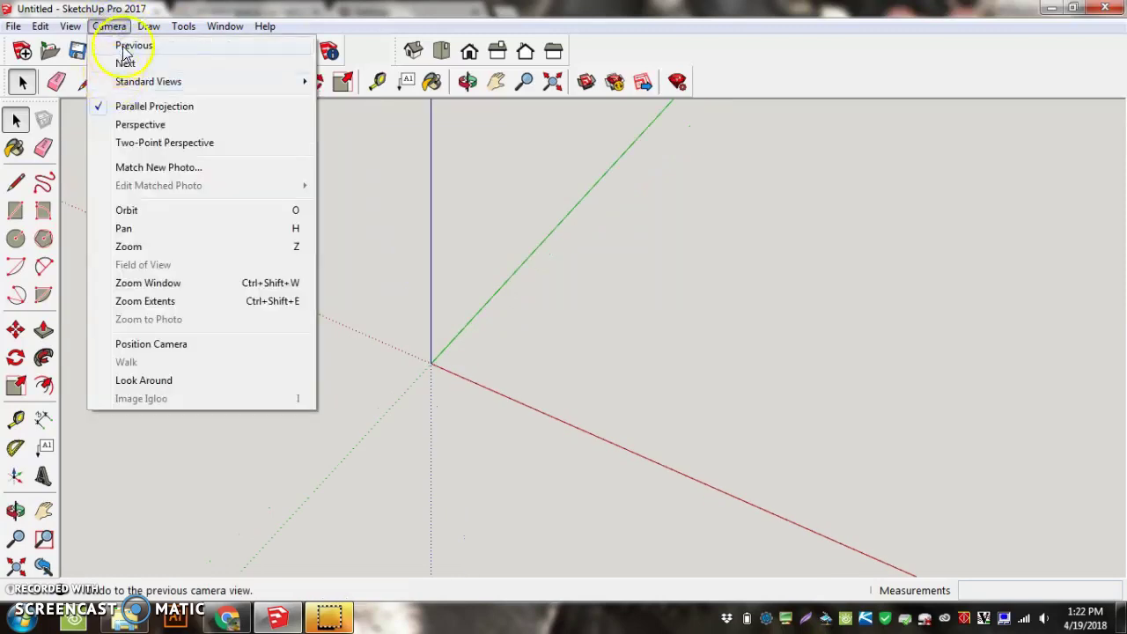
mouse_move(132, 81)
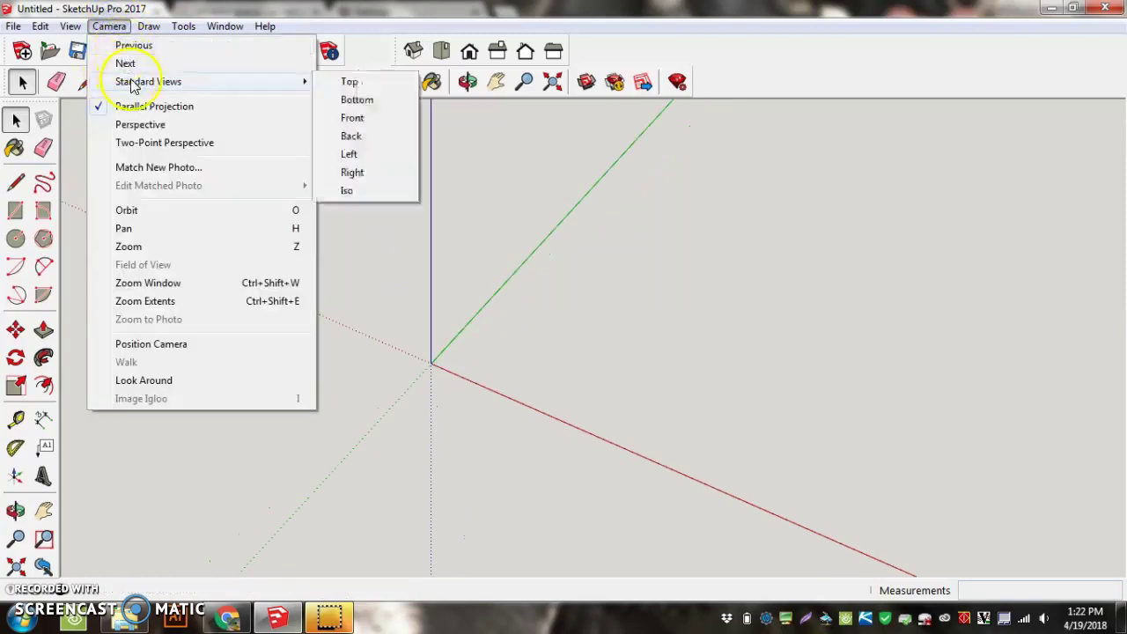
click(366, 87)
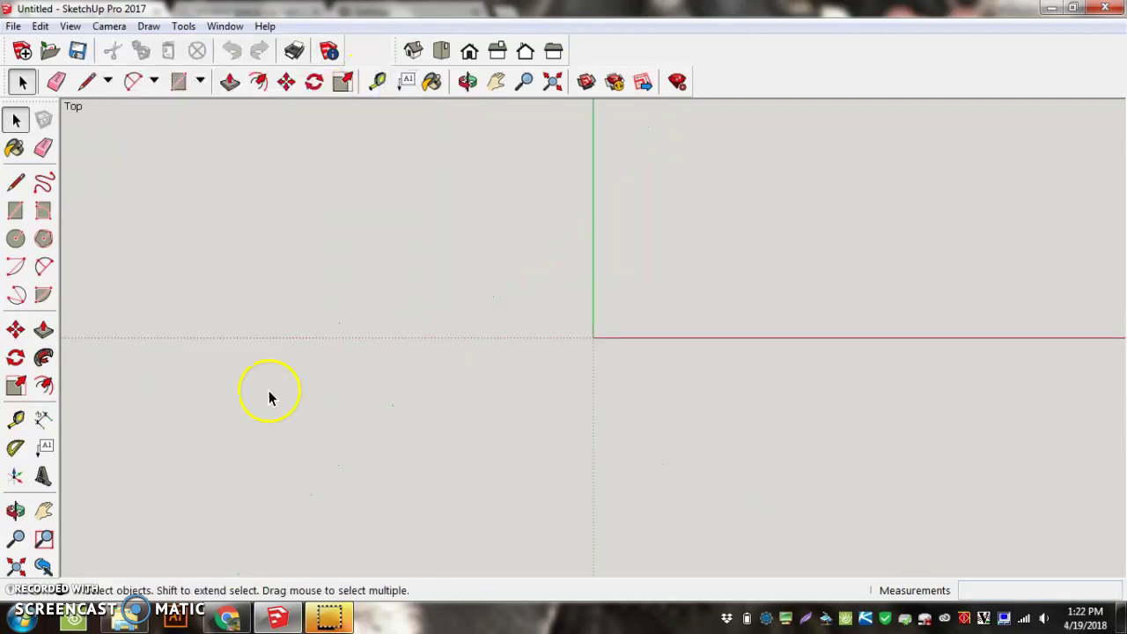
scroll(270, 396, down, 1)
scroll(687, 273, up, 1)
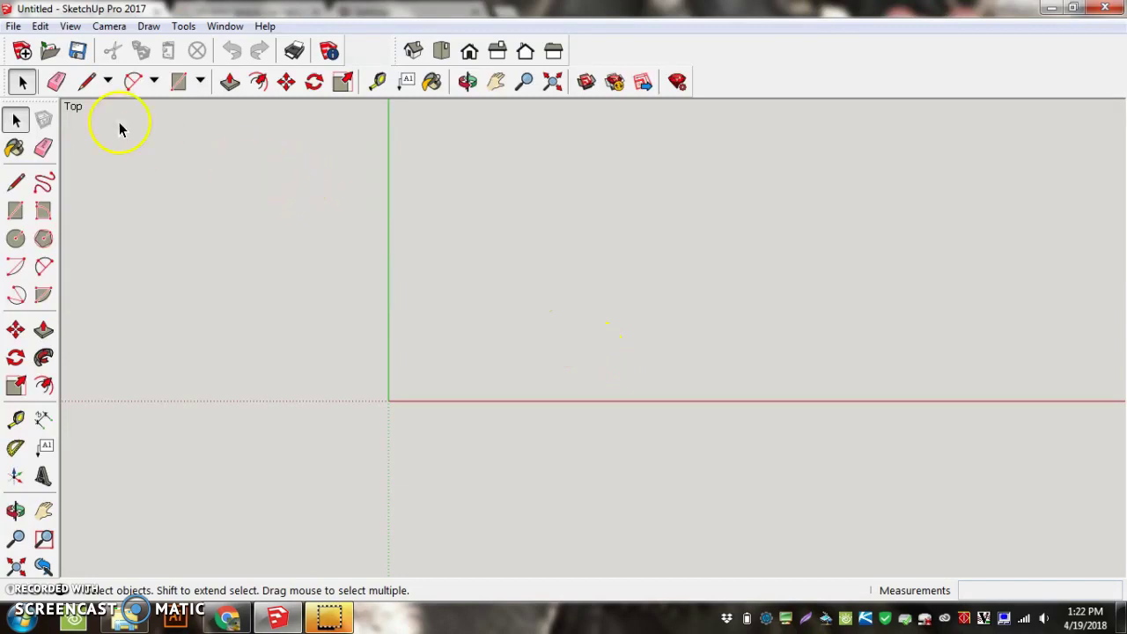
Save the model in the Documents library with a file name made of 5, the person's abbreviated name and M00LaserName
click(79, 54)
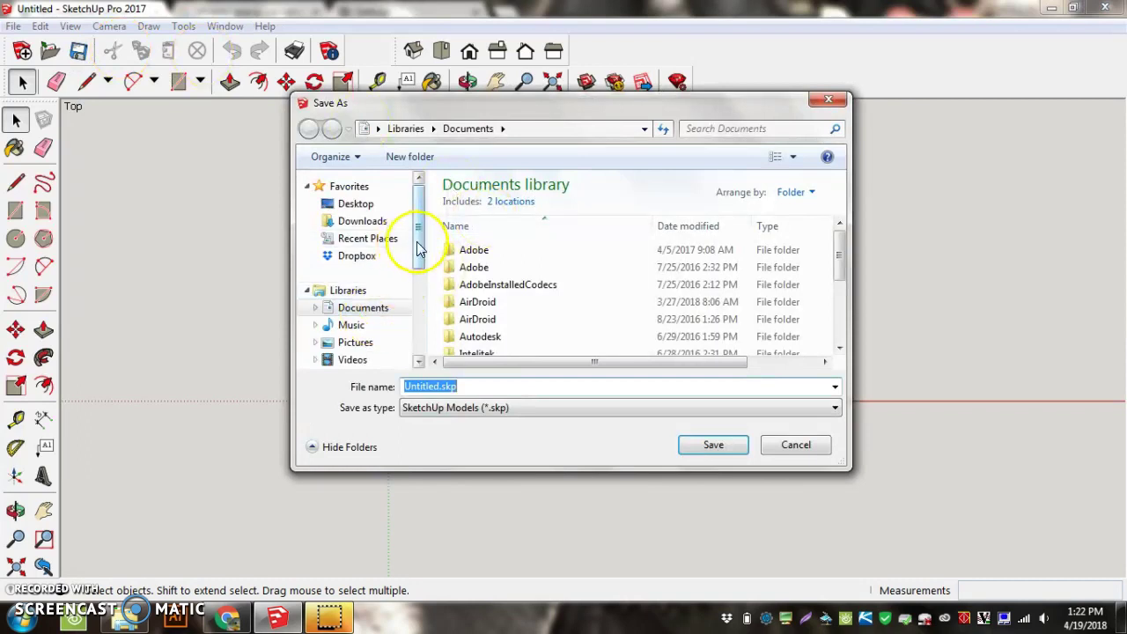
drag(419, 249, 415, 314)
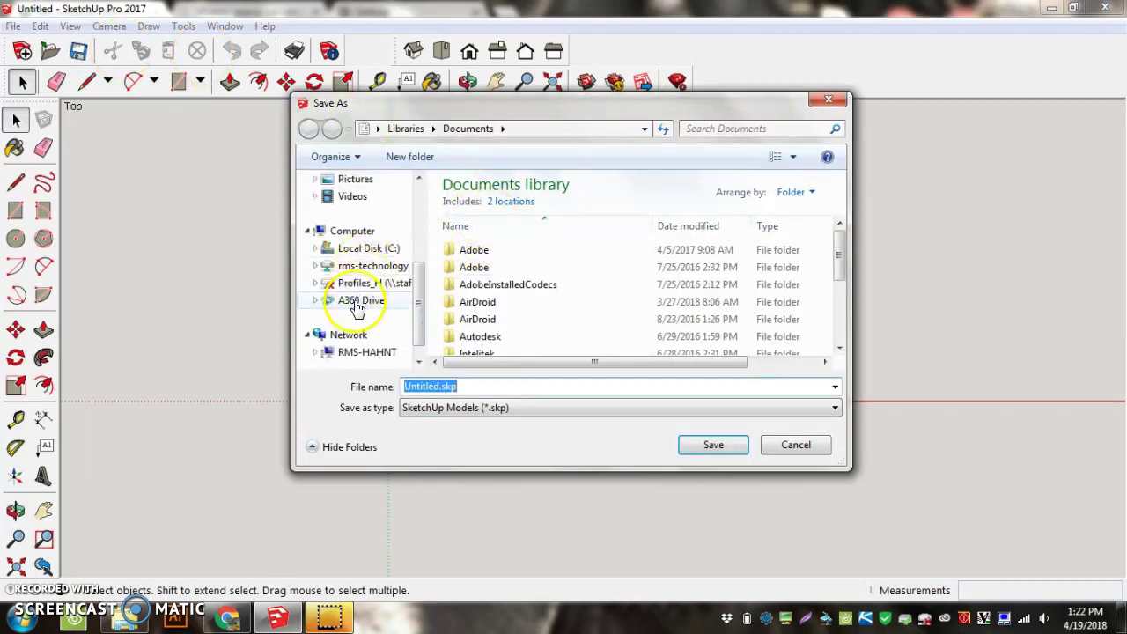
click(483, 388)
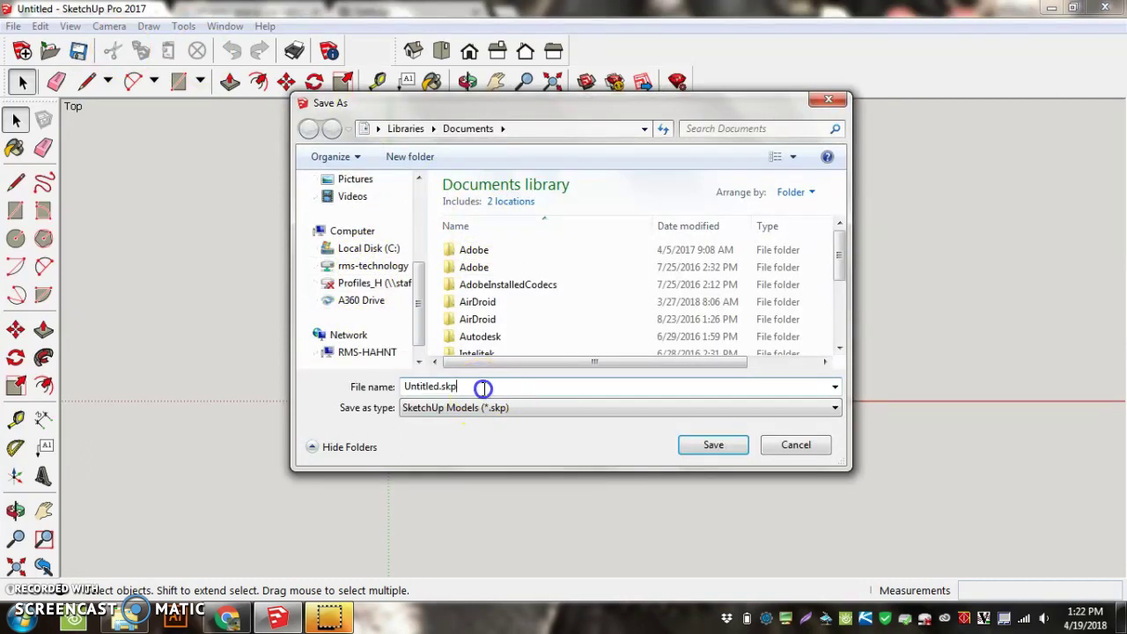
double_click(483, 387)
double_click(483, 388)
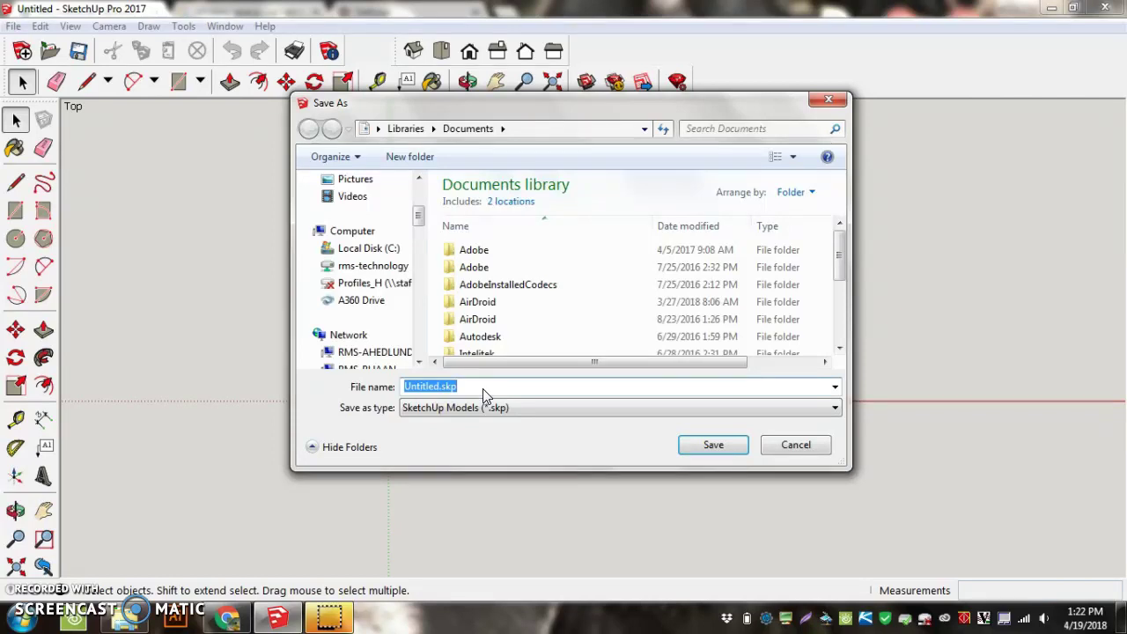
text(5Ha)
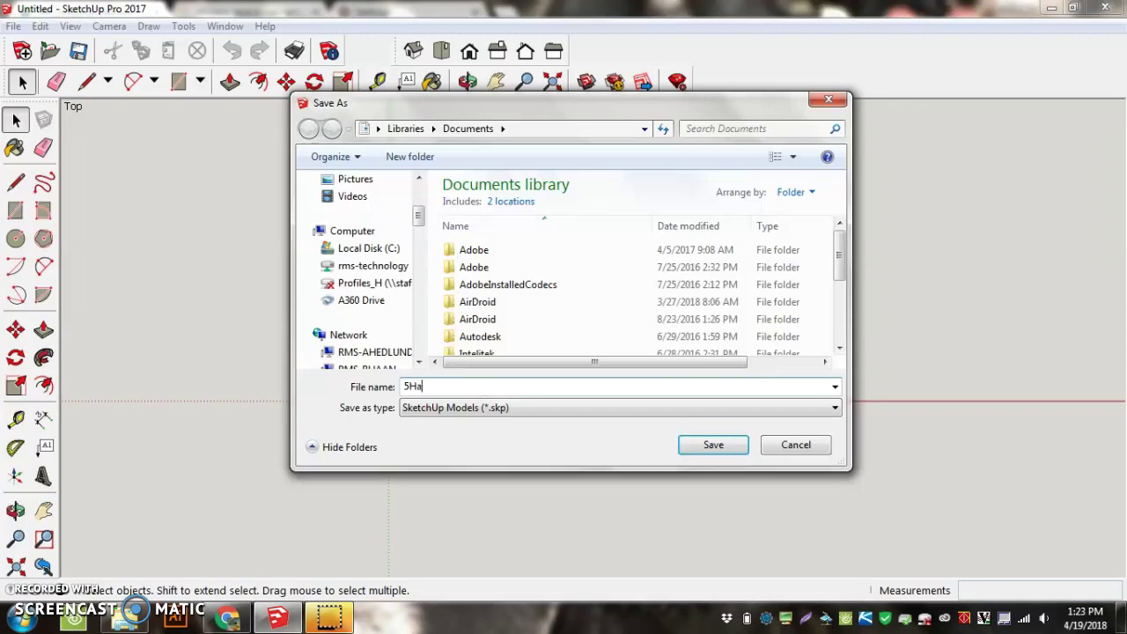
text(hnTimotM00LaserName)
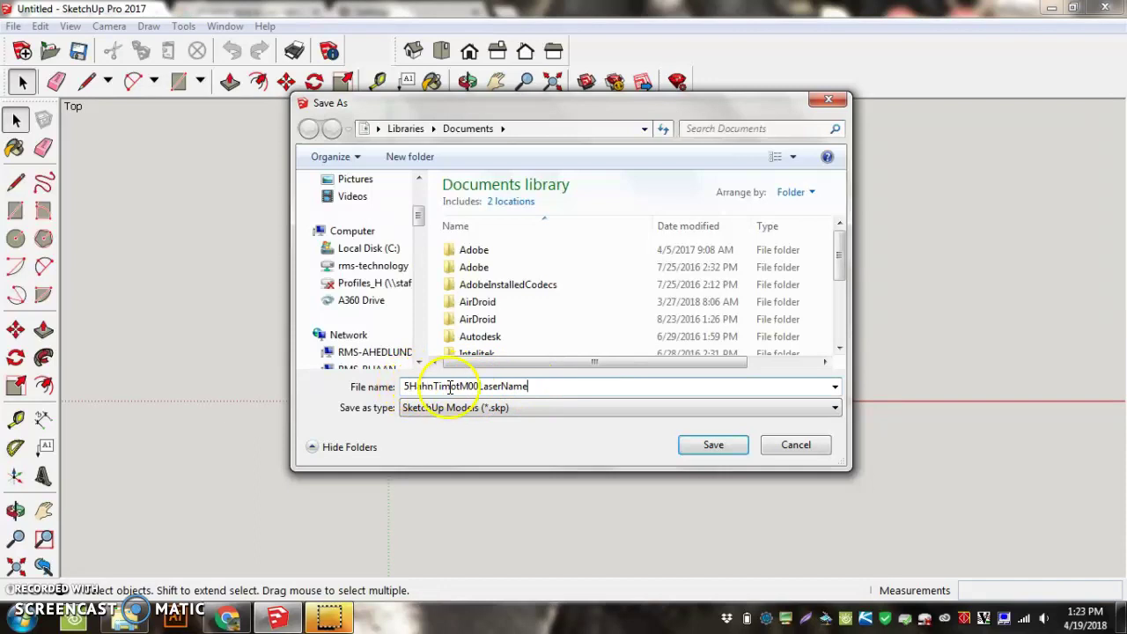
click(710, 447)
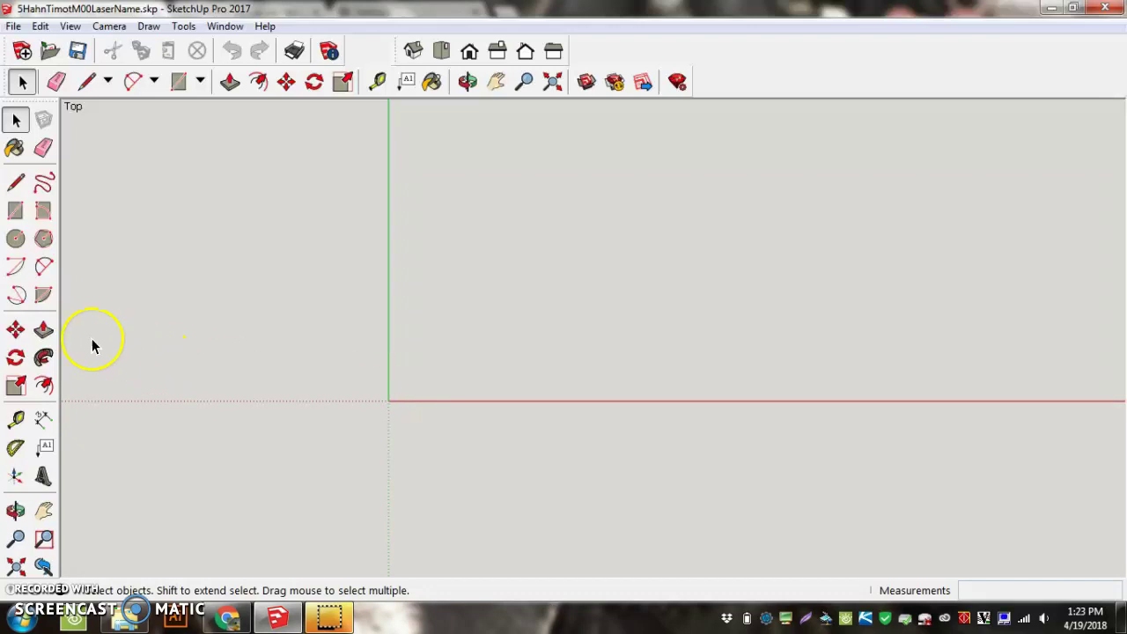
Create a horizontal guide line 1" above the red axis with the Tape Measure tool
click(19, 423)
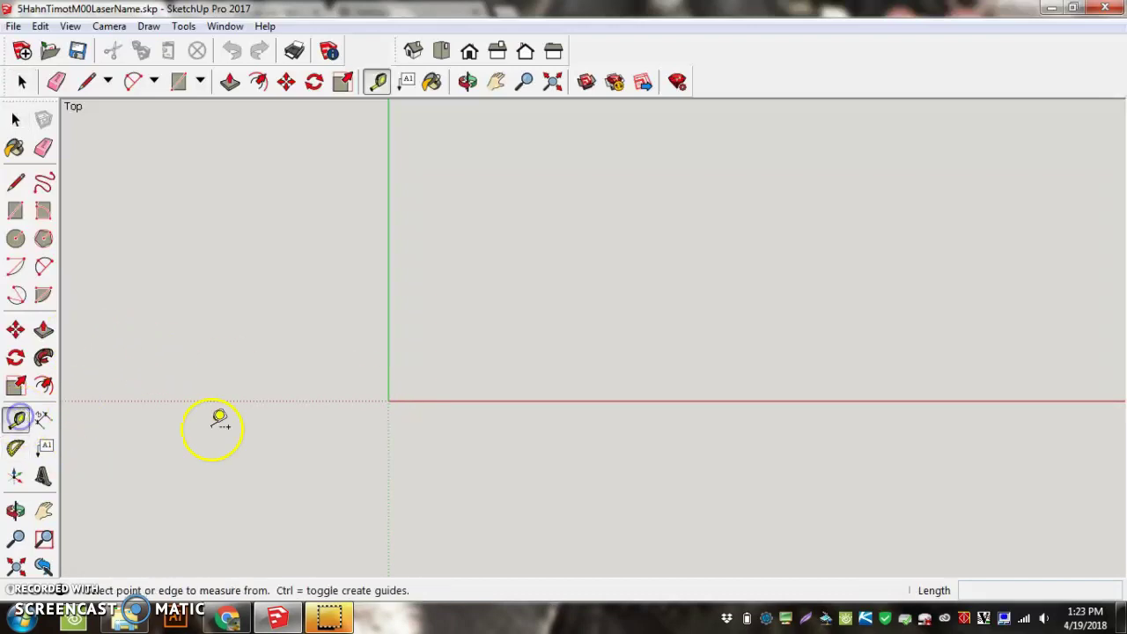
click(470, 400)
click(478, 370)
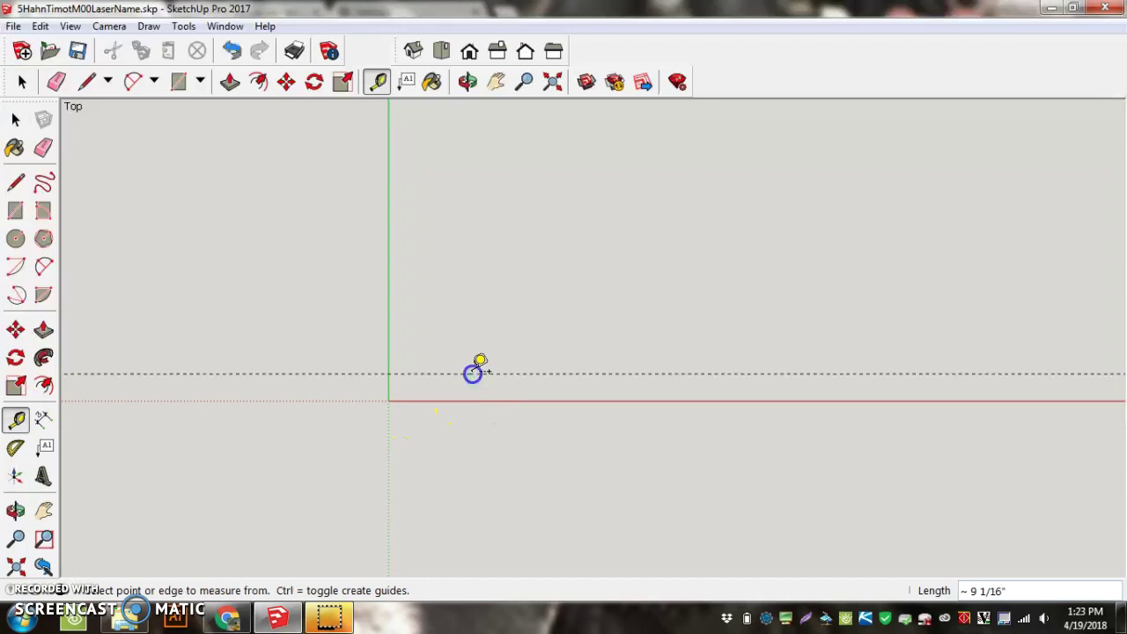
text(1)
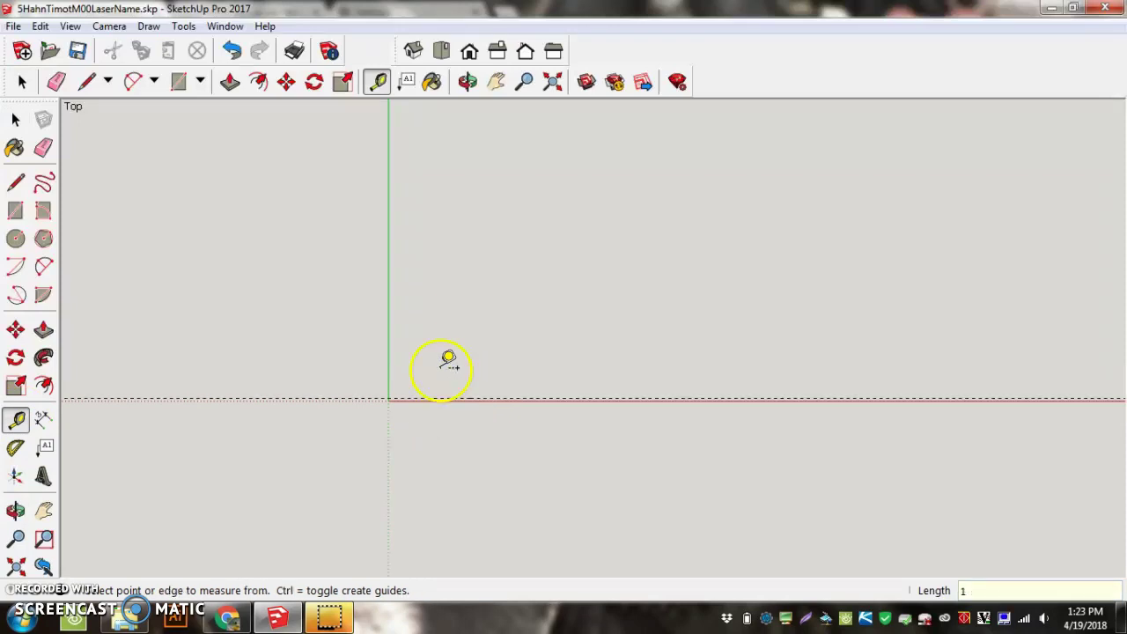
Create a vertical guide line 12" from the green axis on its positive red-axis side
click(388, 373)
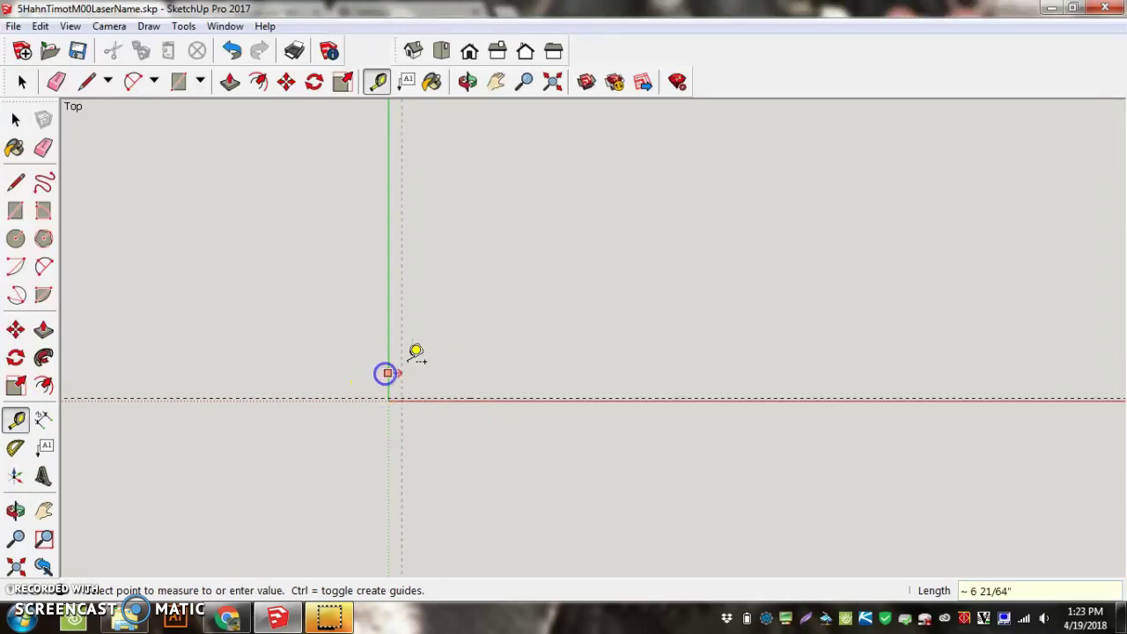
click(454, 362)
text(12)
key(Return)
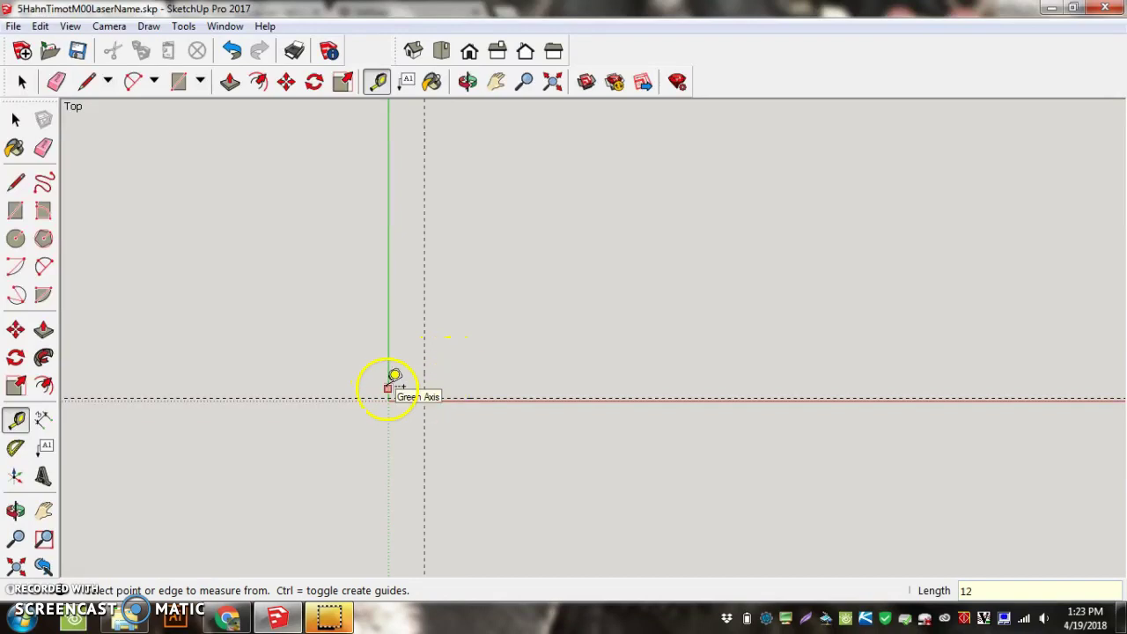
Start a 3D Text object and set its font to Times New Roman
scroll(422, 402, up, 8)
scroll(426, 402, down, 1)
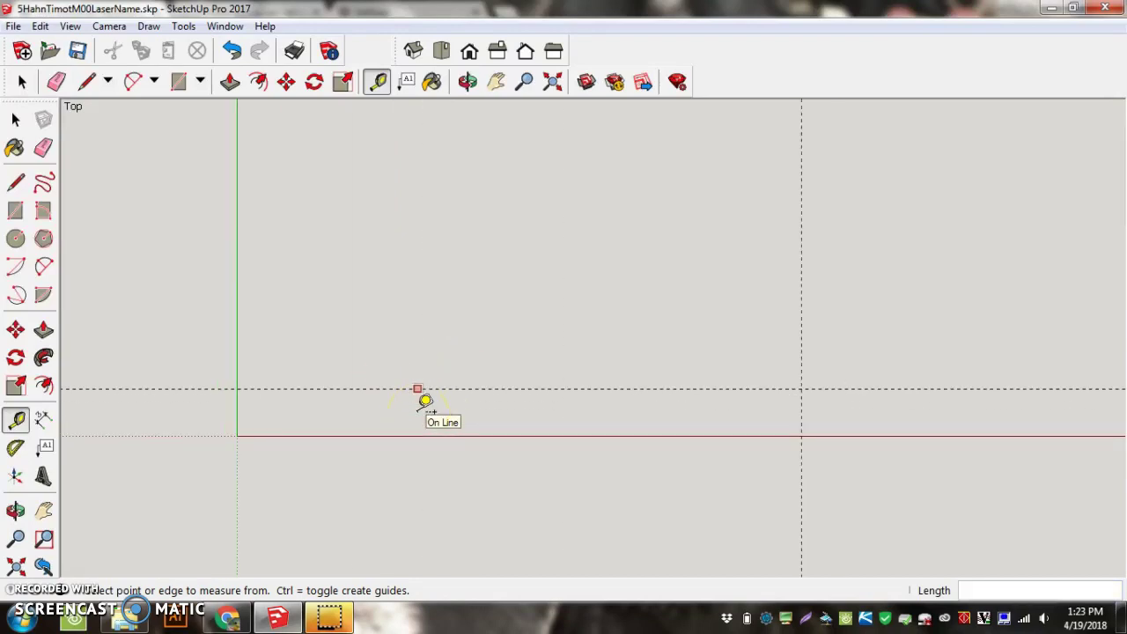
click(426, 392)
scroll(428, 385, up, 3)
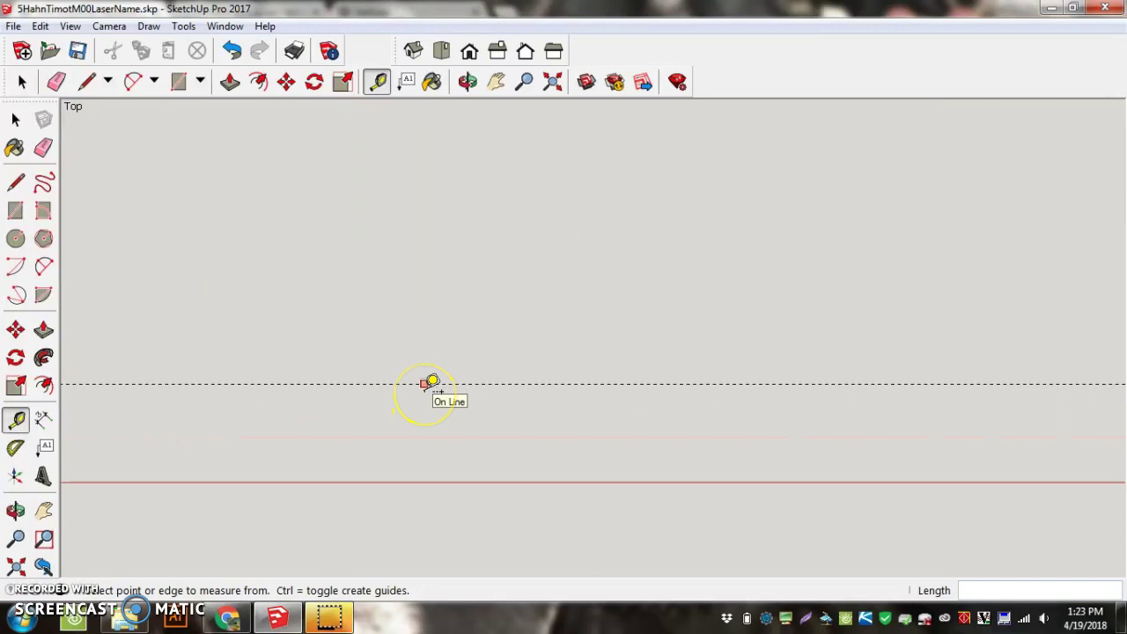
scroll(427, 385, down, 3)
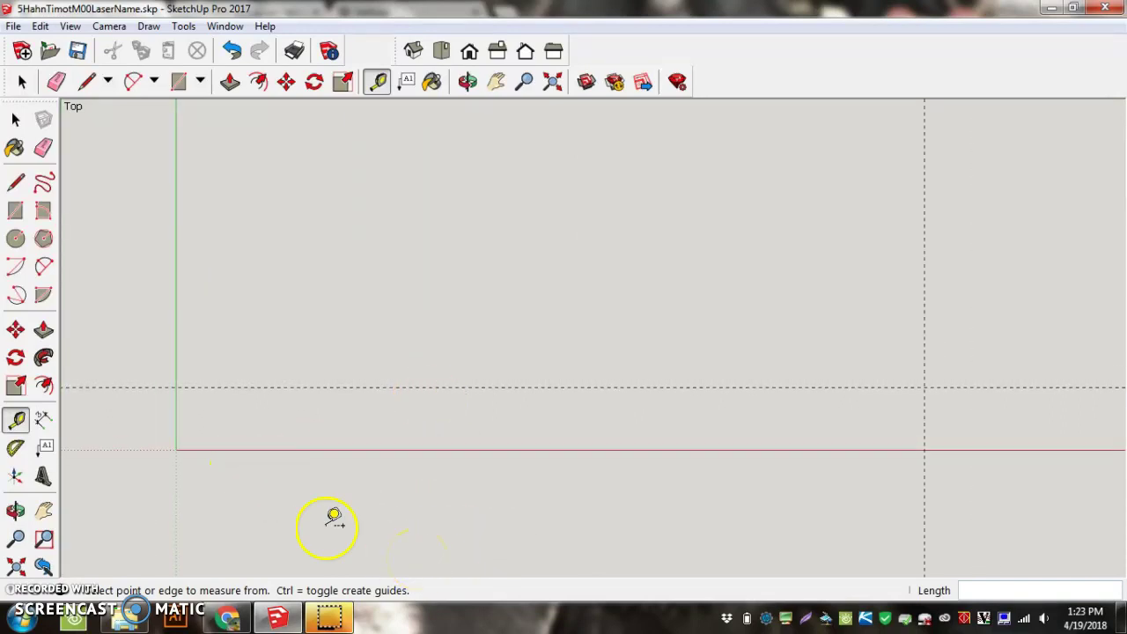
click(46, 479)
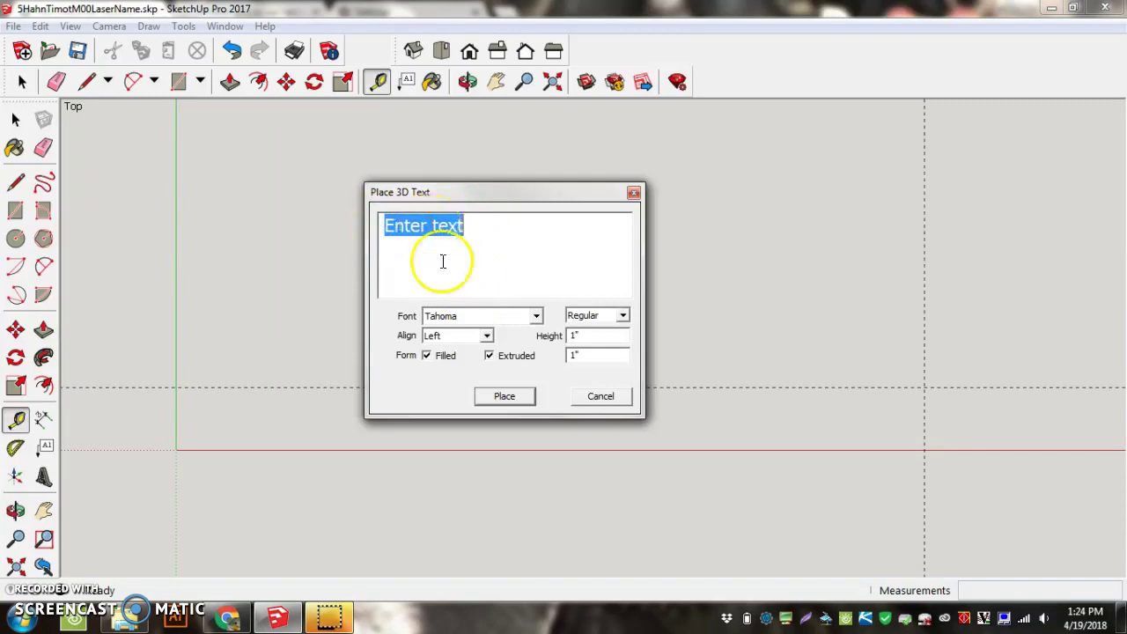
click(536, 315)
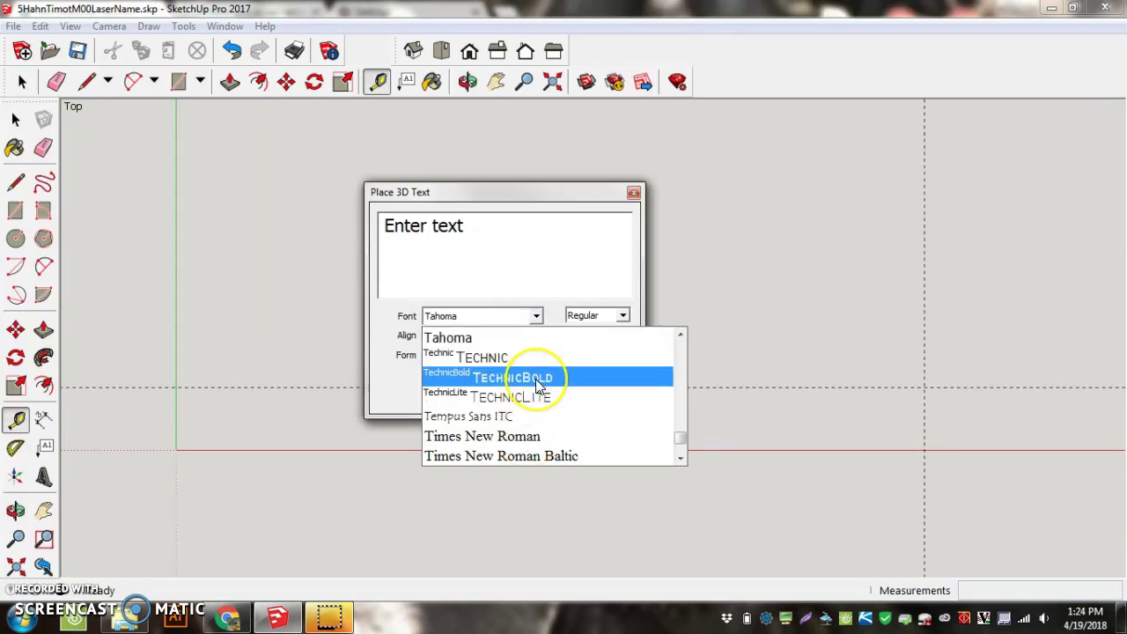
scroll(535, 379, down, 2)
scroll(538, 384, down, 1)
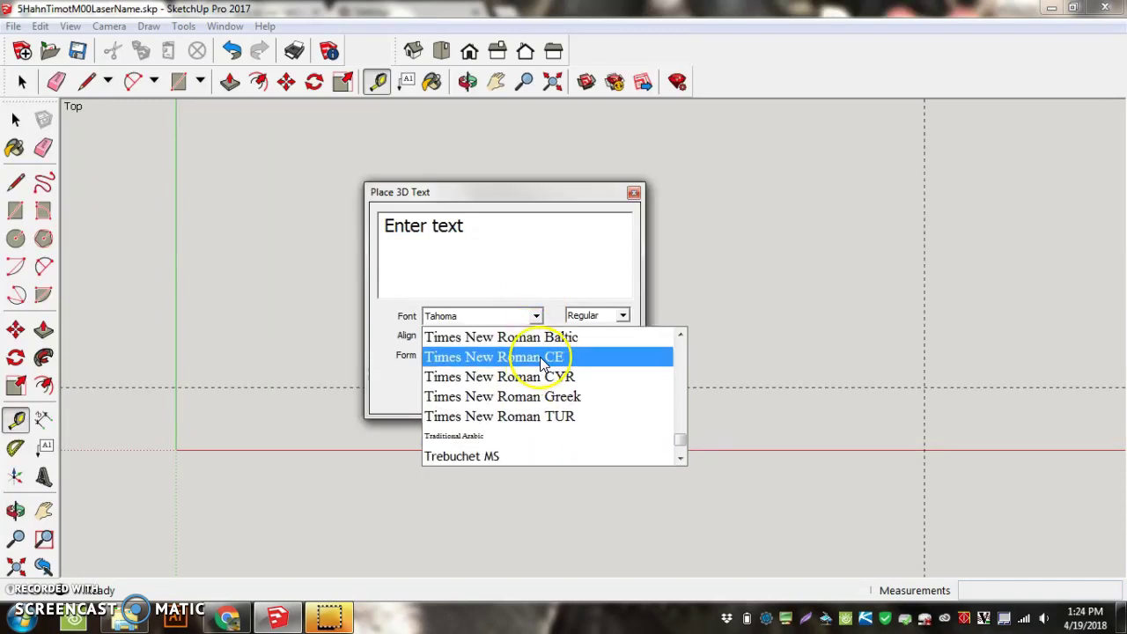
scroll(540, 356, up, 3)
scroll(543, 363, down, 4)
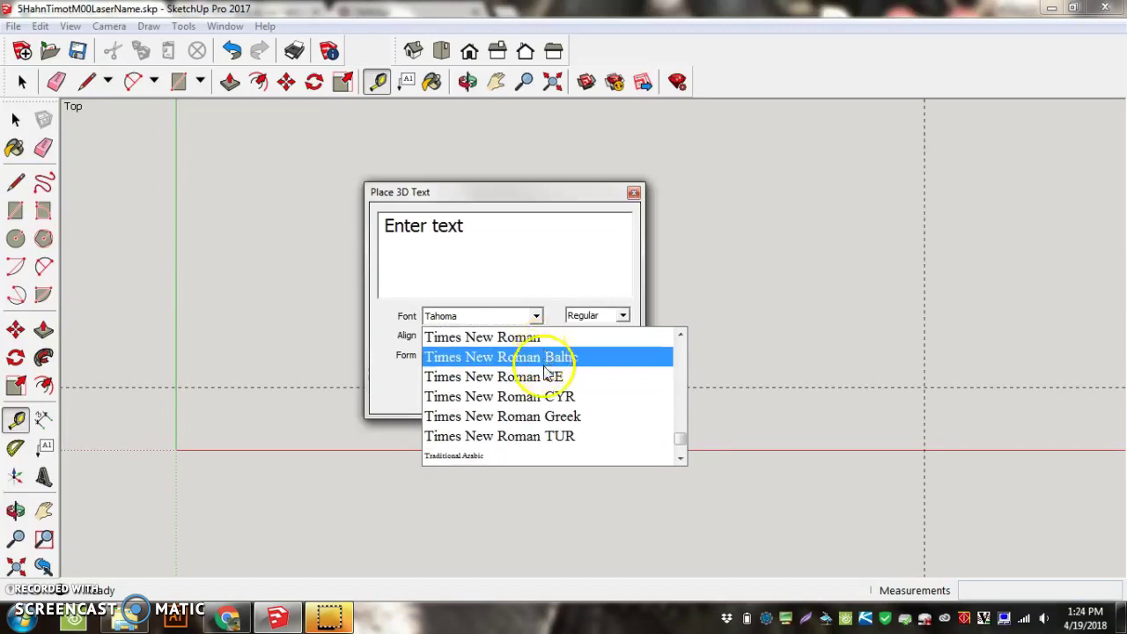
click(535, 338)
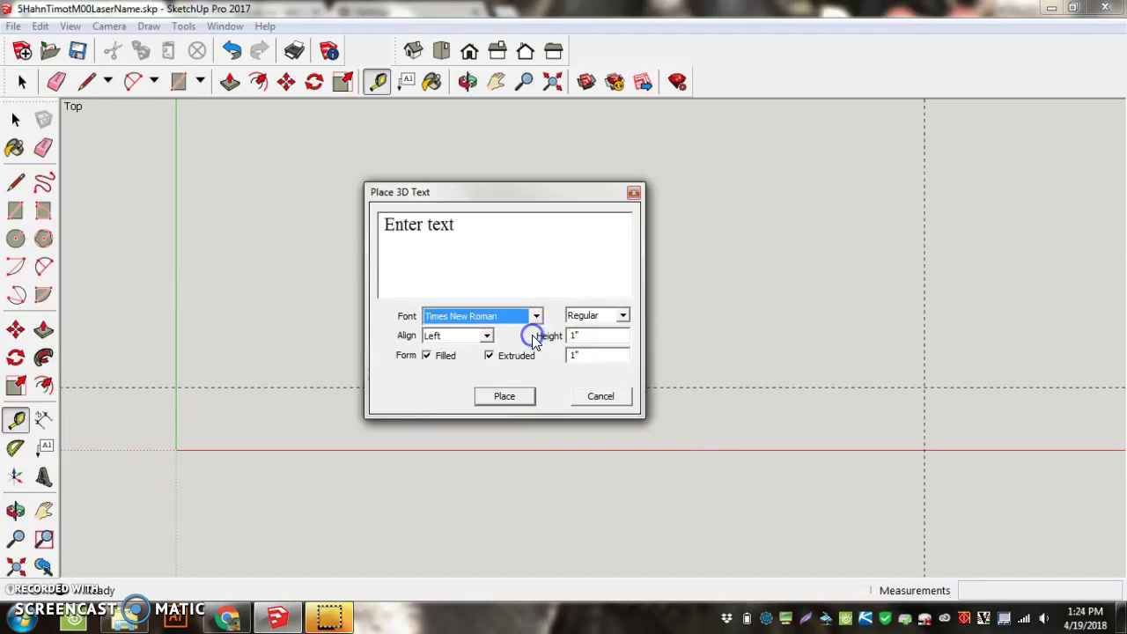
Make the 3D text bold and non-extruded, with a height of 1"
click(622, 315)
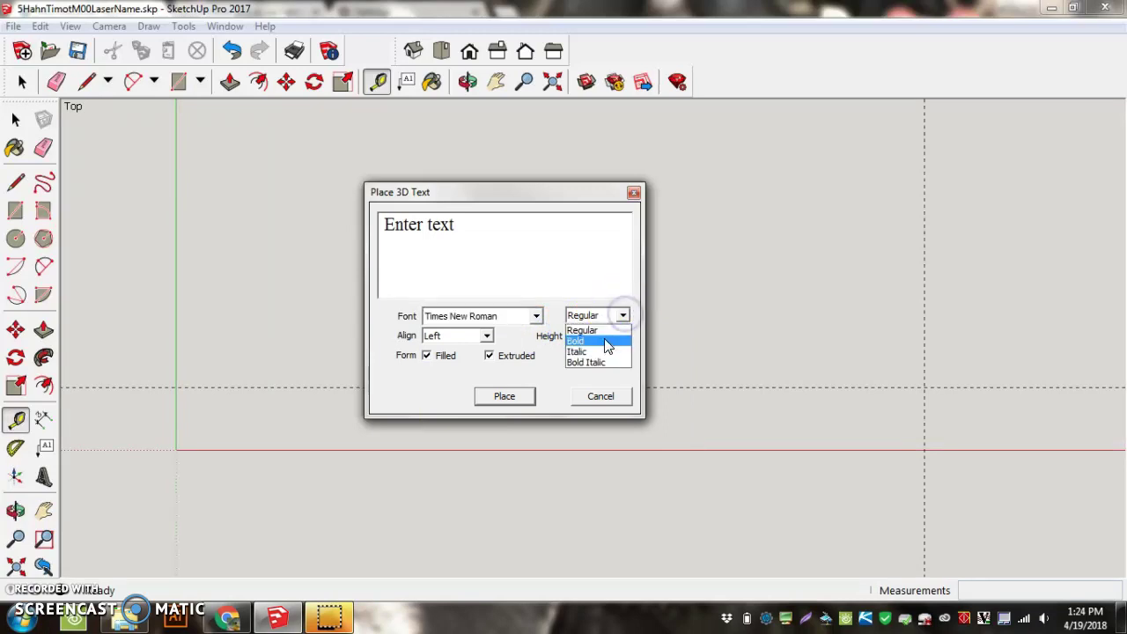
click(603, 341)
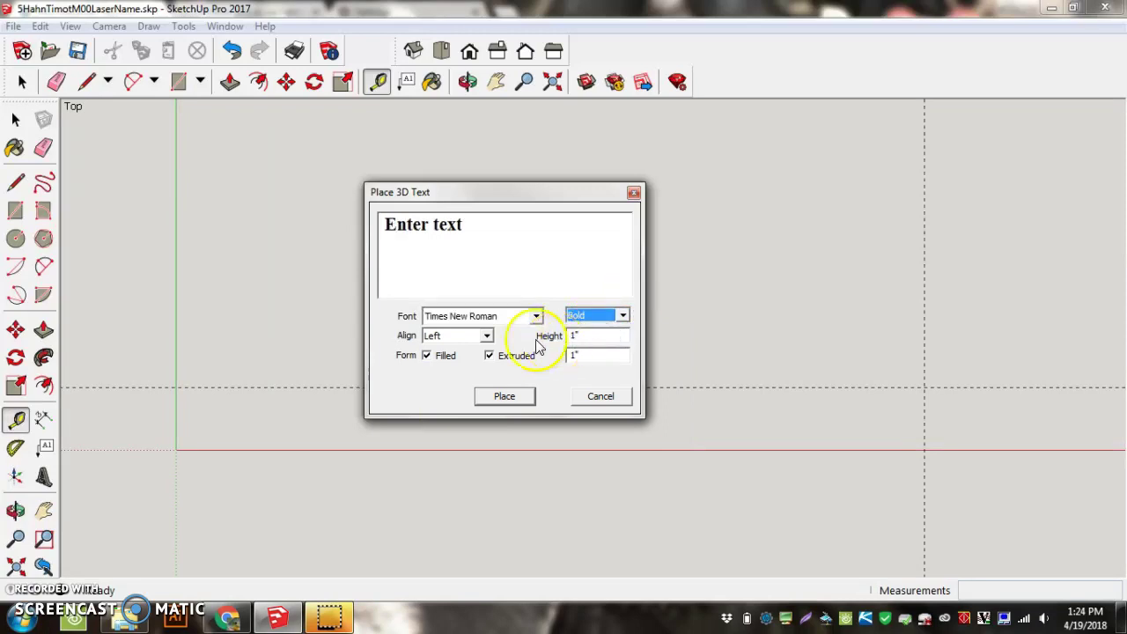
click(490, 356)
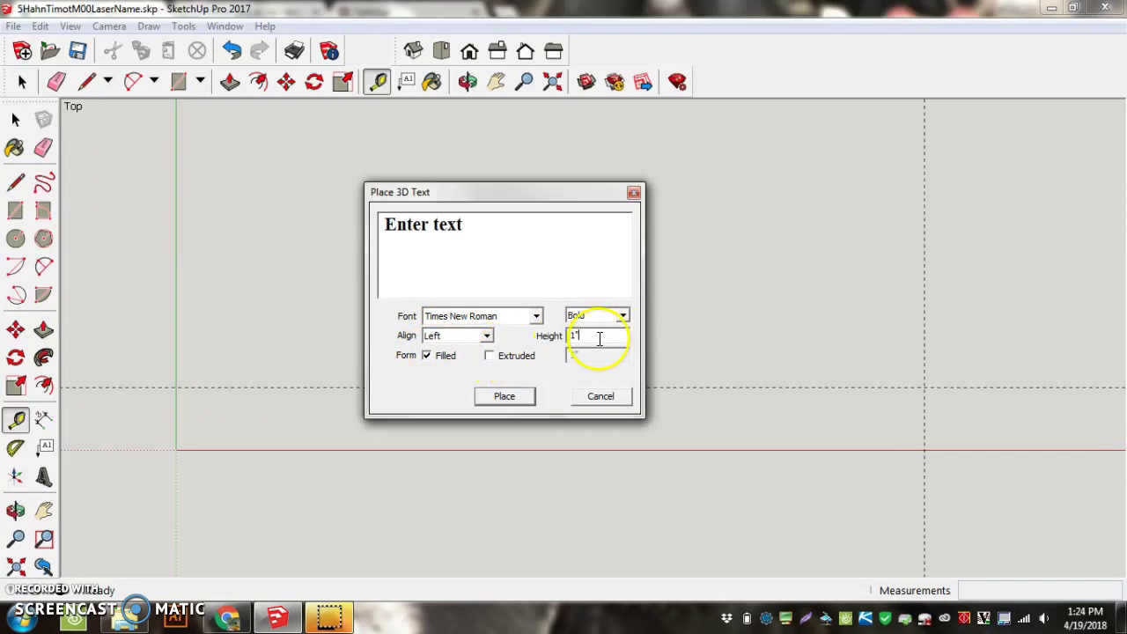
drag(585, 336, 560, 342)
text(10)
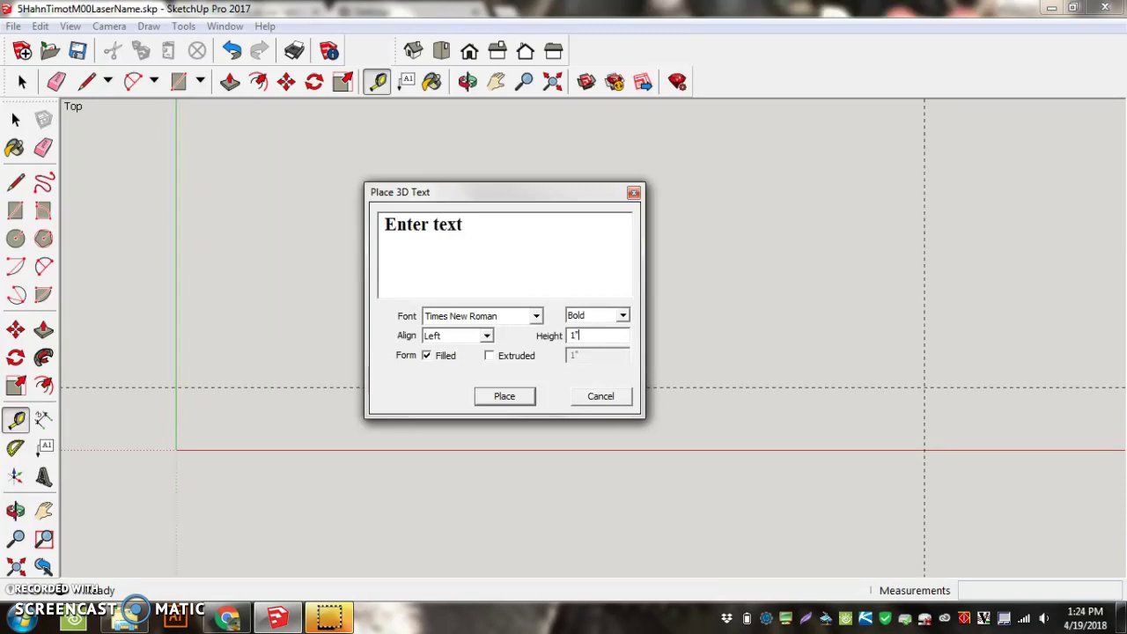
Enter the title and surname followed by "Ind. Tech." as the 3D text and place its lower-left corner at the origin
click(578, 266)
double_click(474, 235)
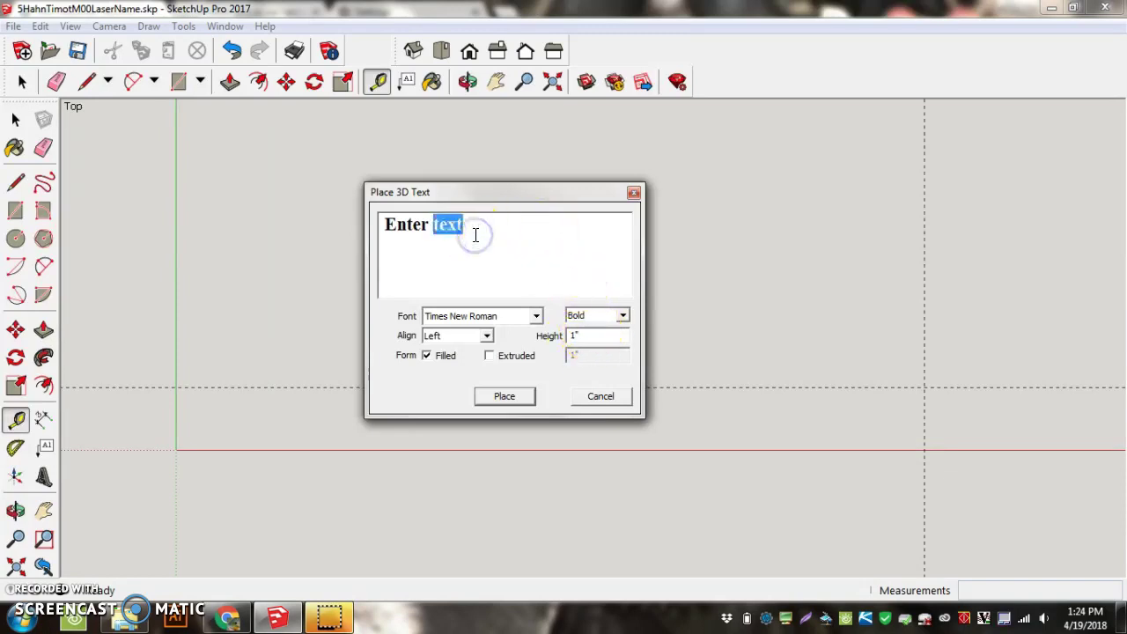
drag(474, 235, 350, 211)
text(M)
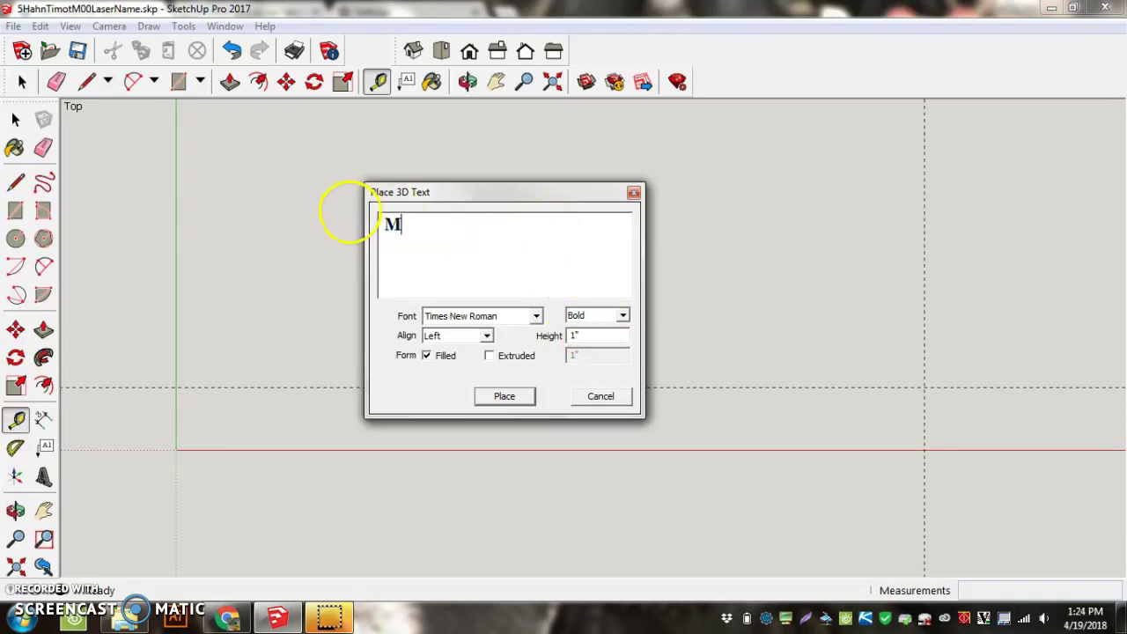
text(r. Hahn)
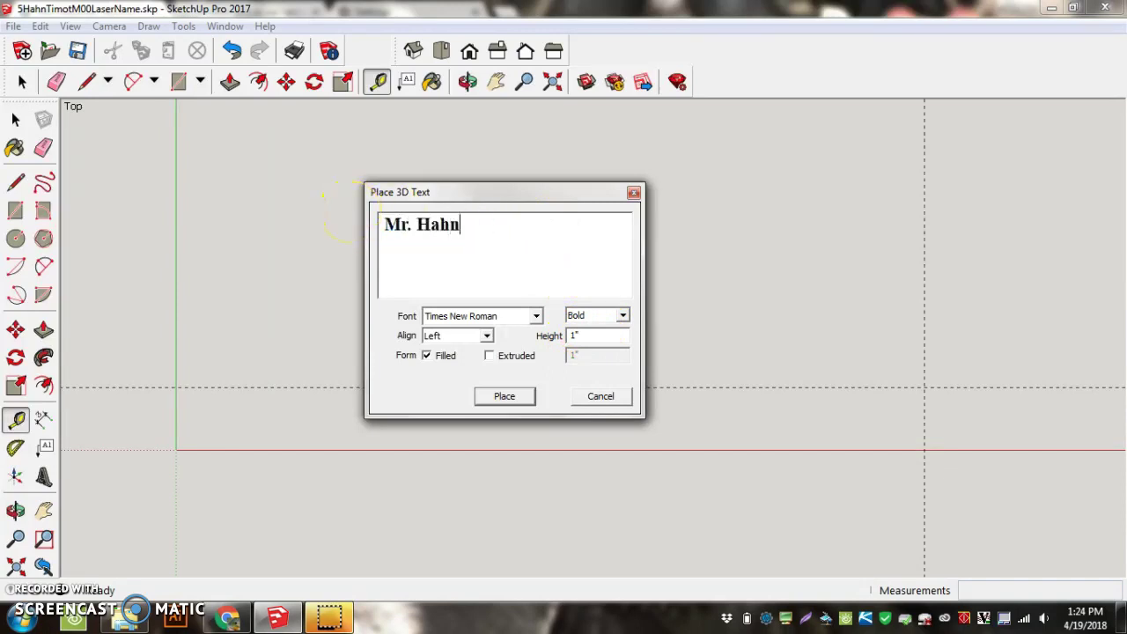
click(544, 274)
text(Ind. Tech.)
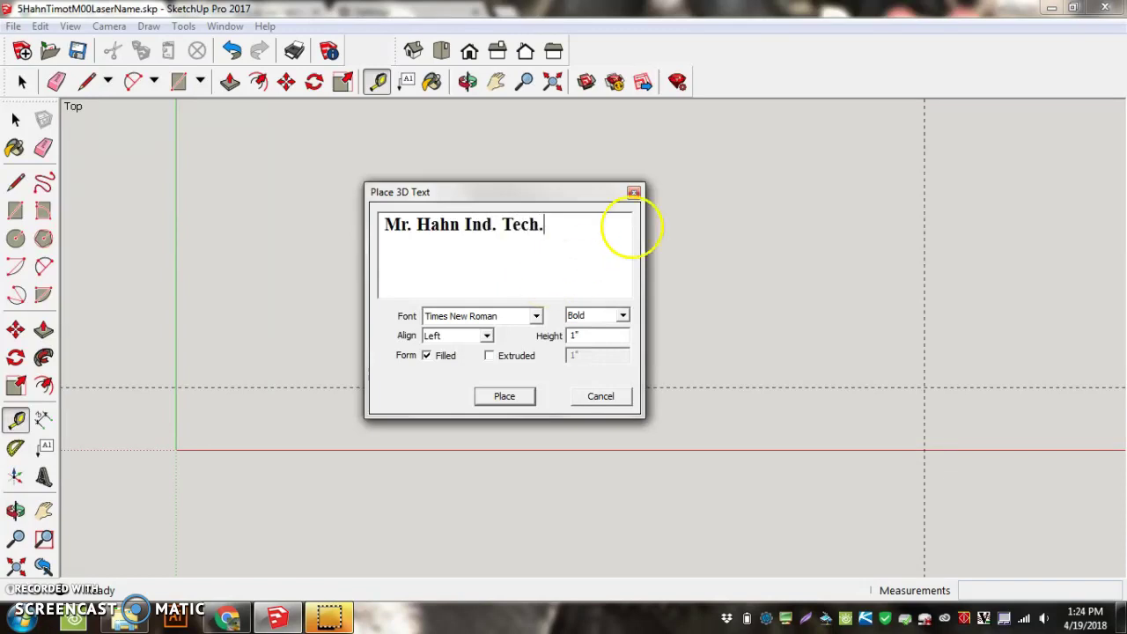
click(504, 397)
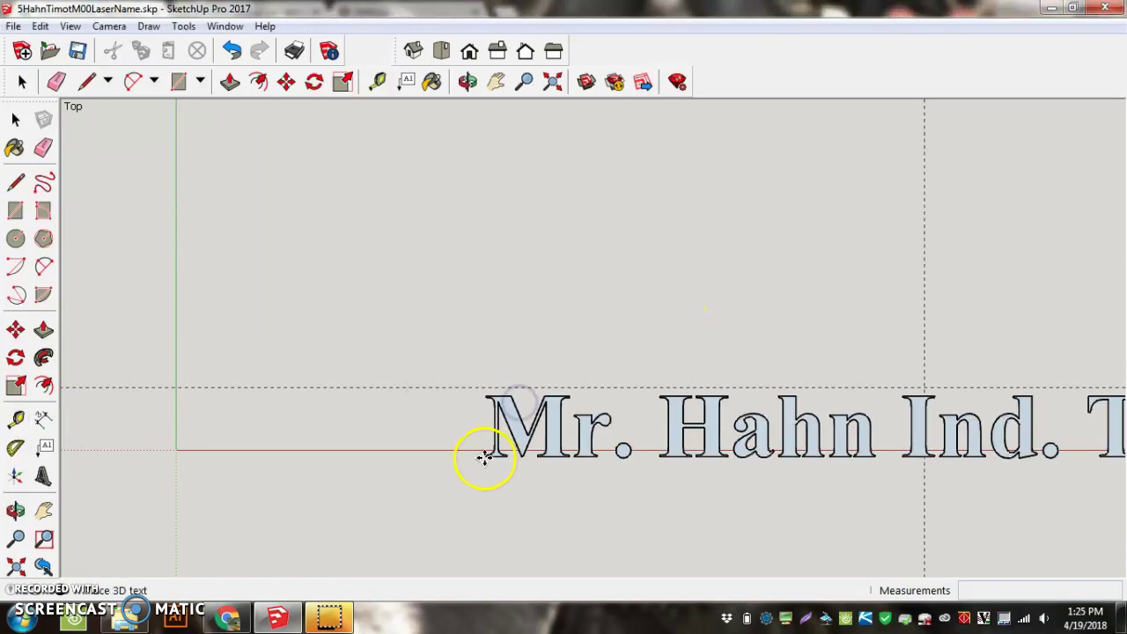
click(177, 453)
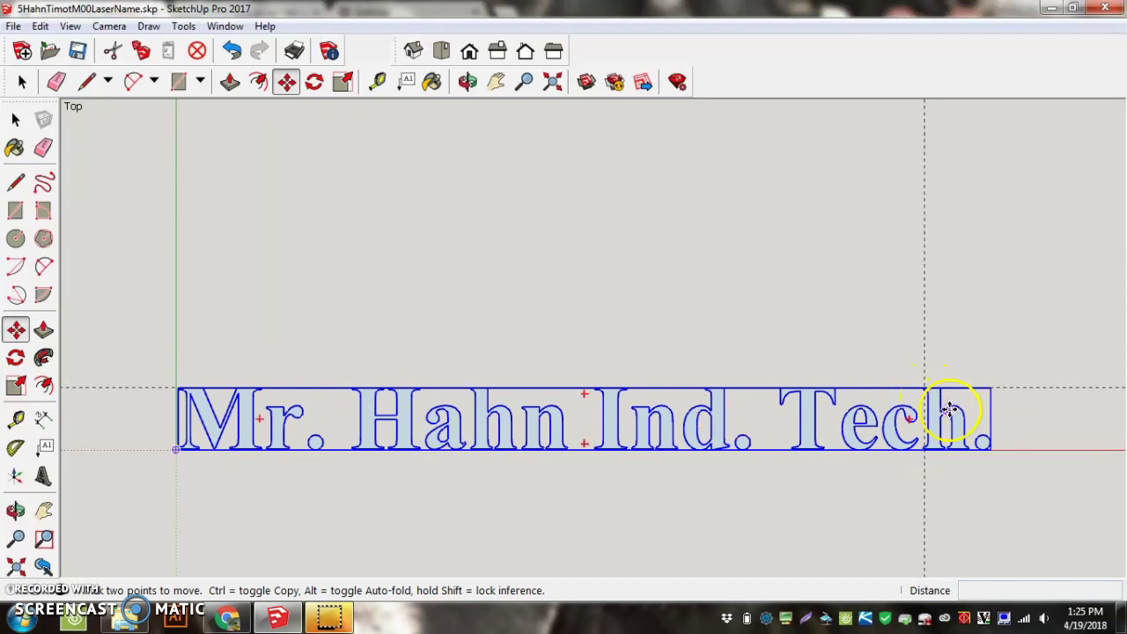
Scale the text uniformly to 0.80 about its upper-left corner so it fits within the 12" guide, and deselect it
click(16, 386)
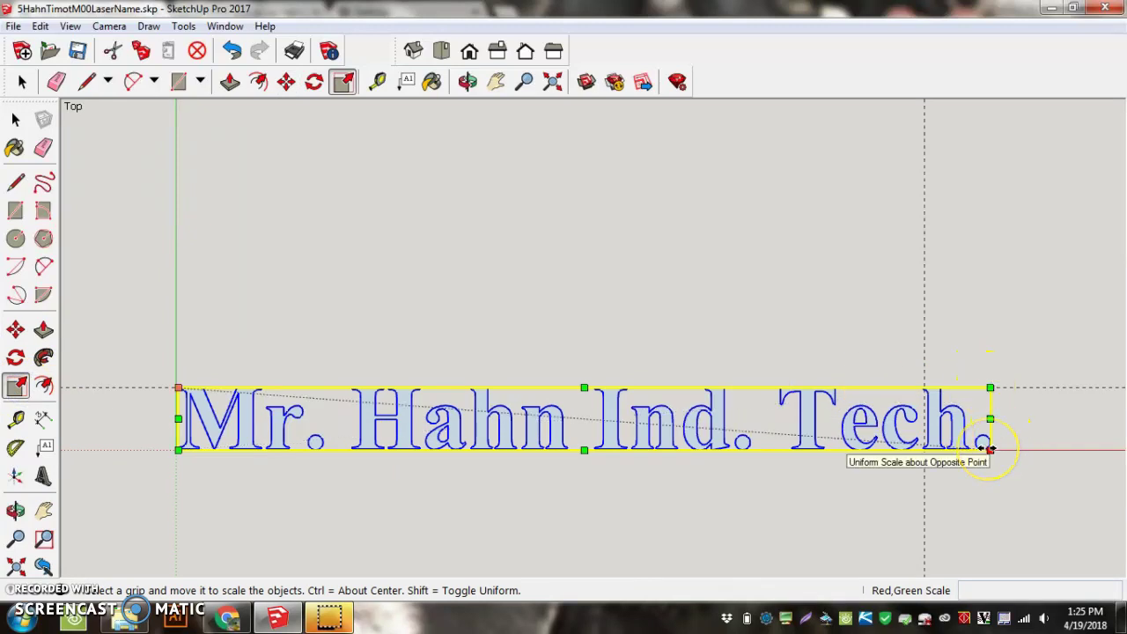
drag(990, 449, 825, 432)
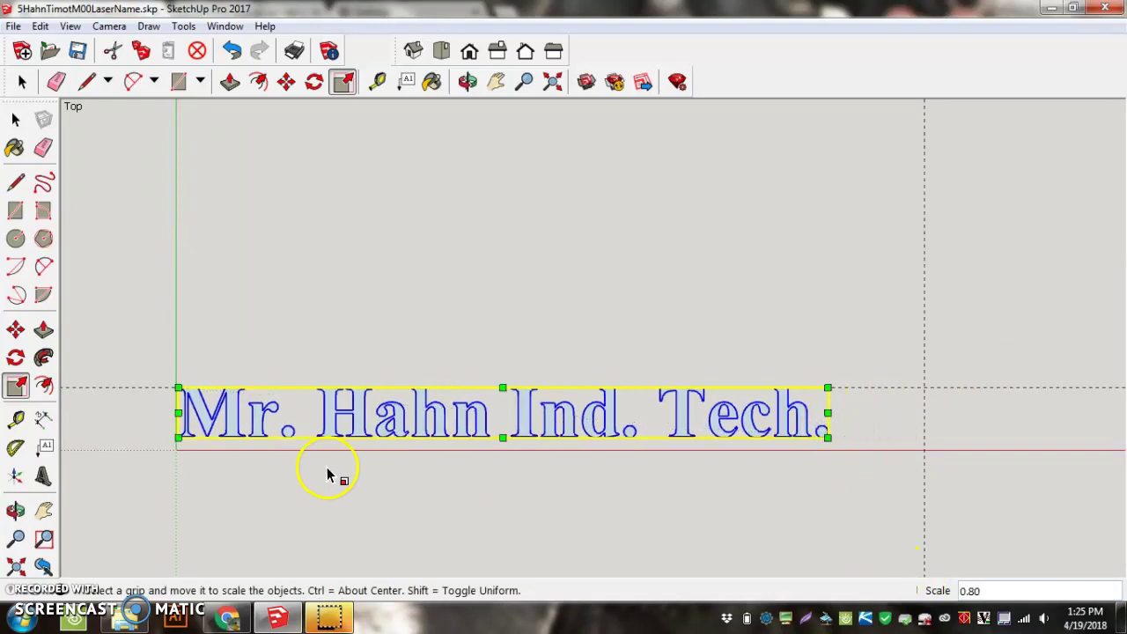
click(15, 118)
click(312, 281)
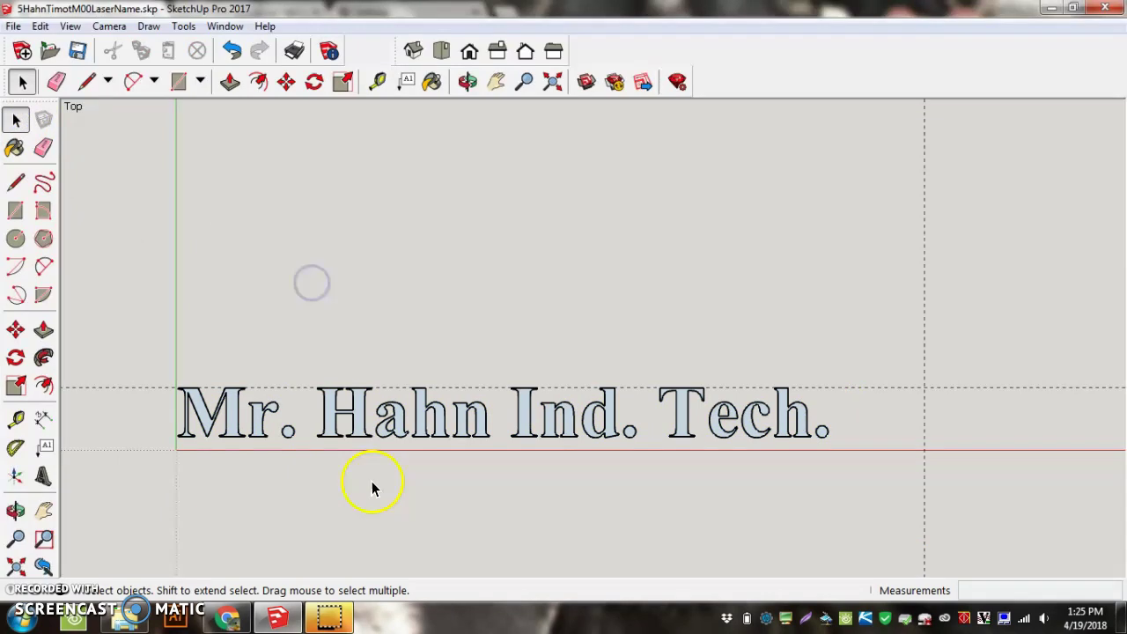
Explode the scaled text component into separate letter geometry
click(438, 421)
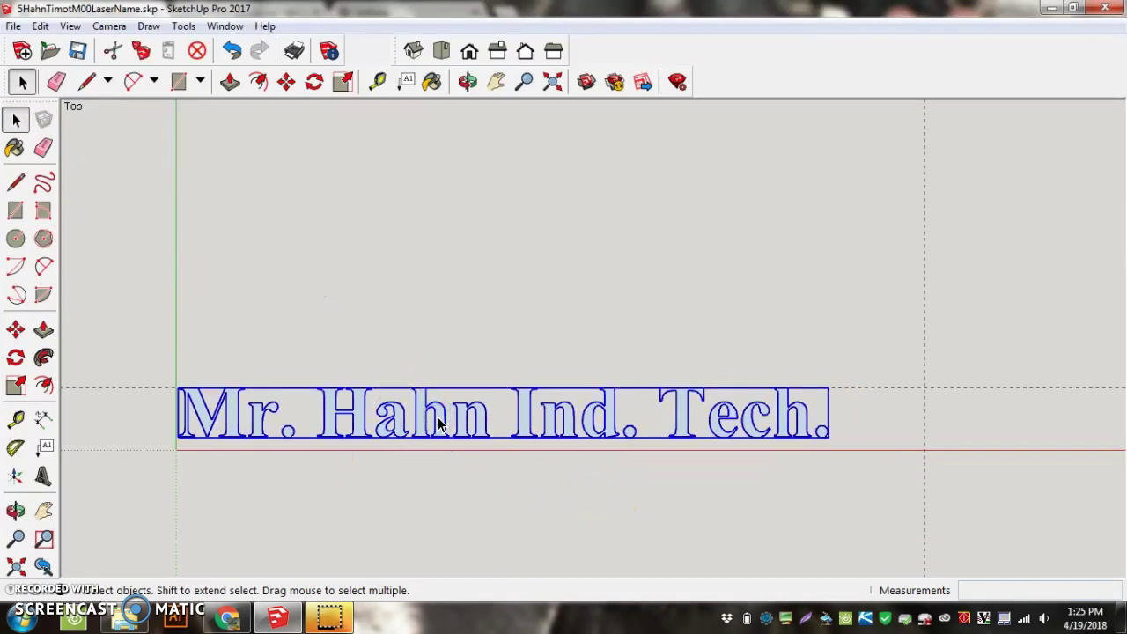
click(458, 242)
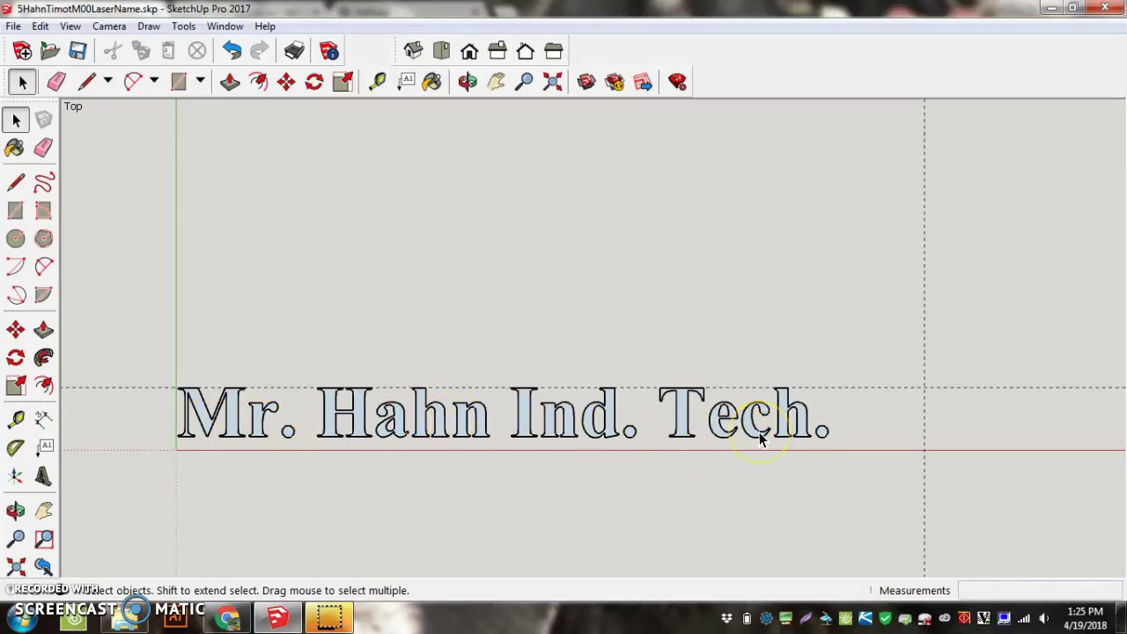
click(462, 432)
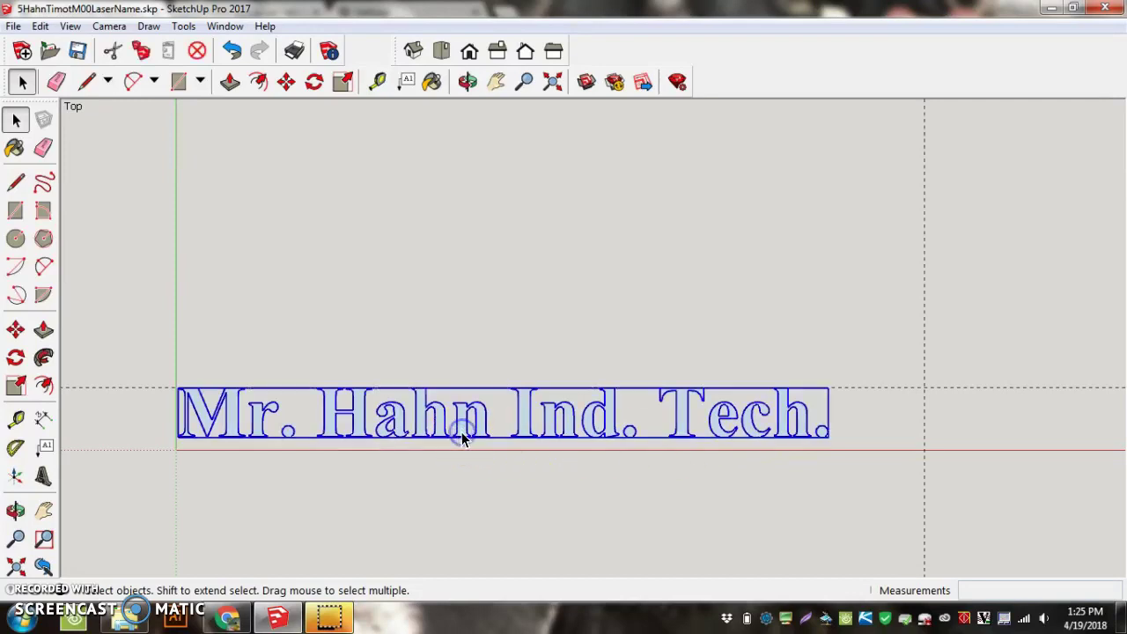
right_click(461, 431)
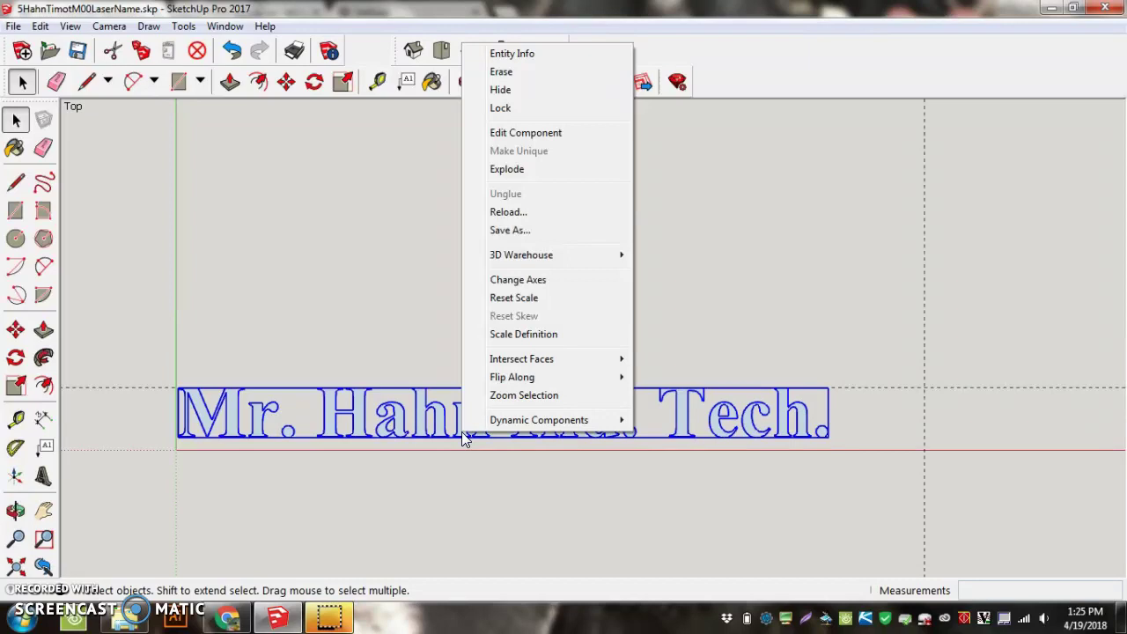
click(519, 170)
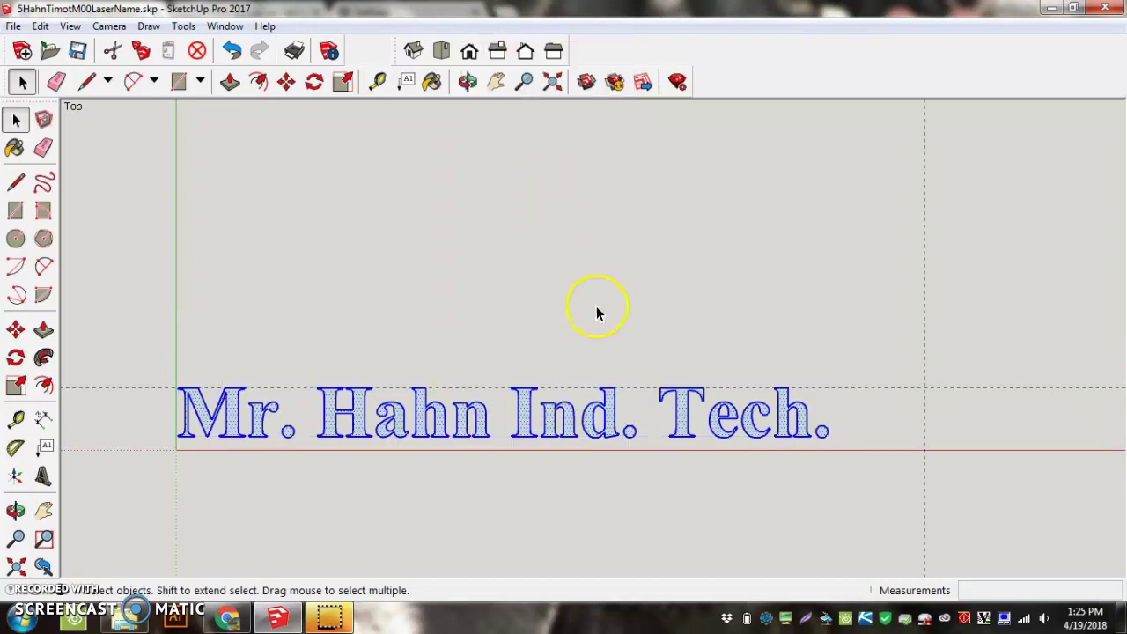
Select individual letters of "Ind." to check that they are separate faces, and clear the selection
click(562, 454)
click(520, 422)
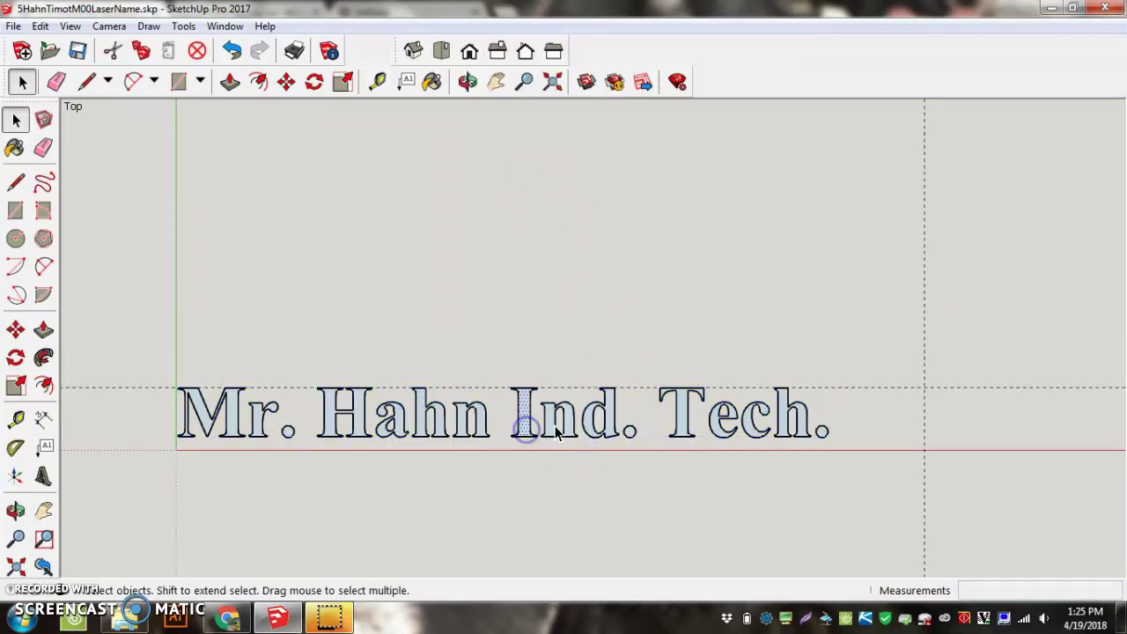
click(572, 429)
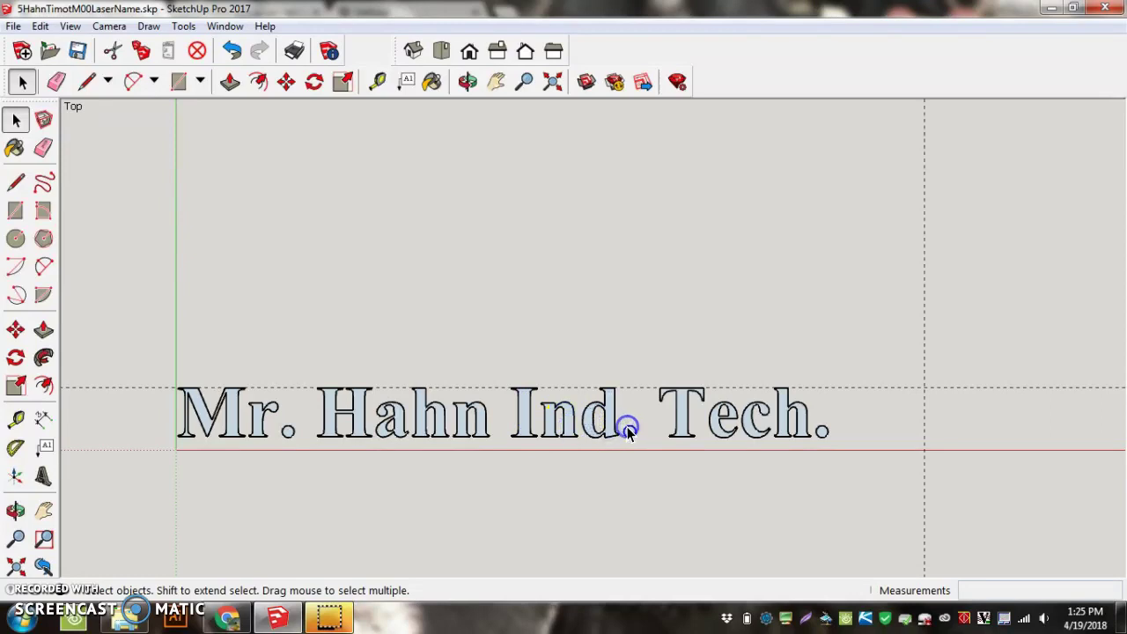
click(662, 448)
click(652, 500)
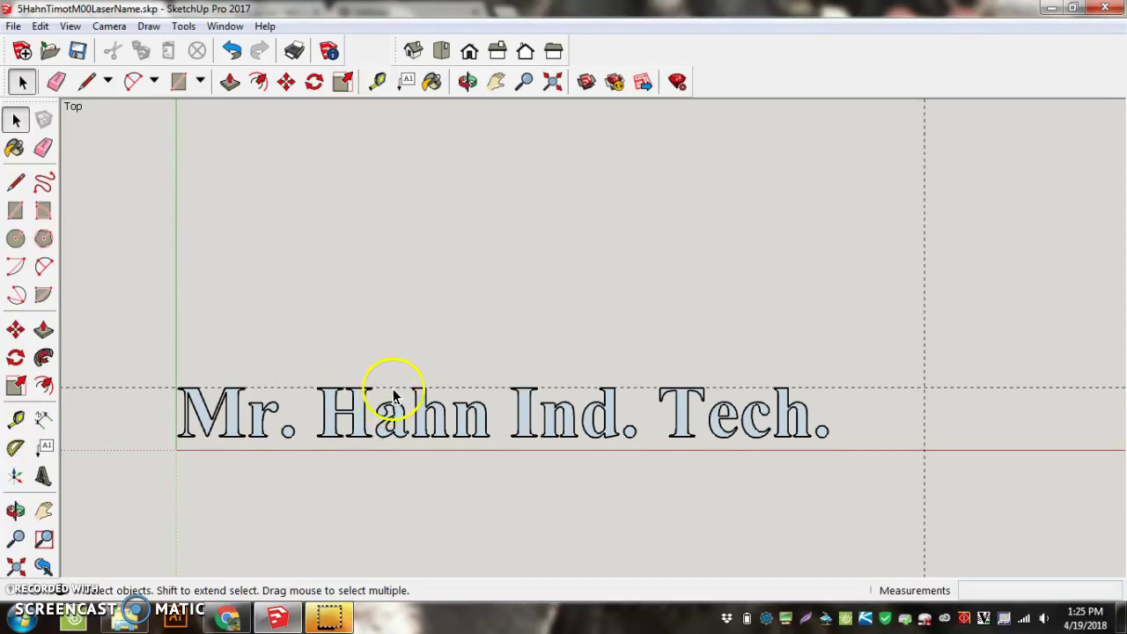
Draw a thin rectangle along the letters' baseline from the green axis to past the final period, about 10 33/64" by 3/32"
click(15, 211)
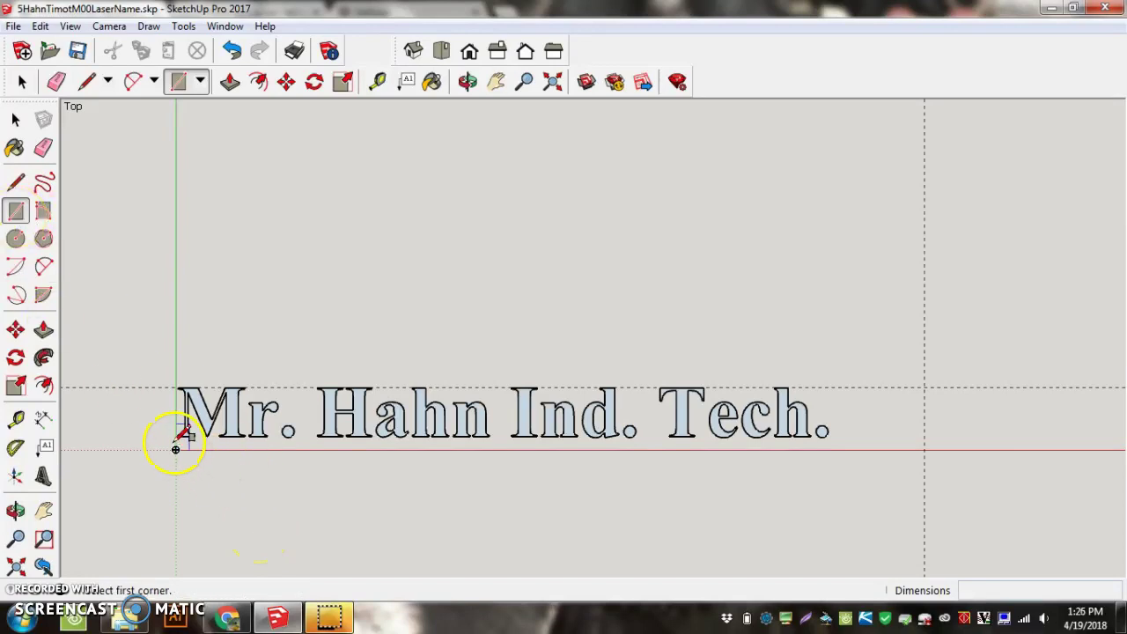
scroll(181, 433, up, 3)
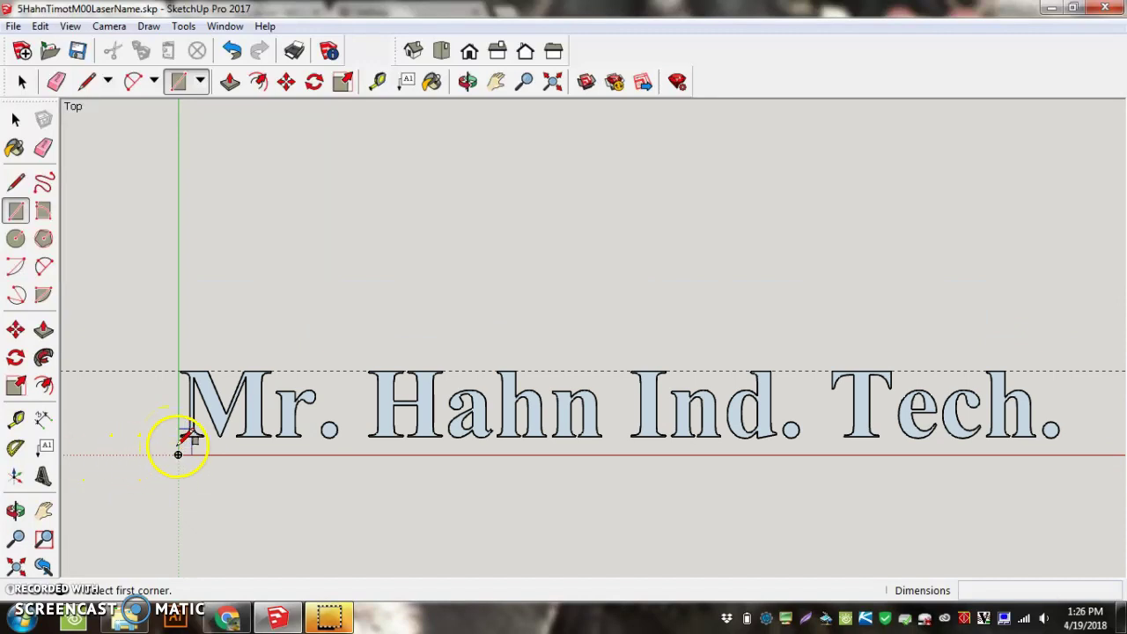
scroll(183, 435, up, 2)
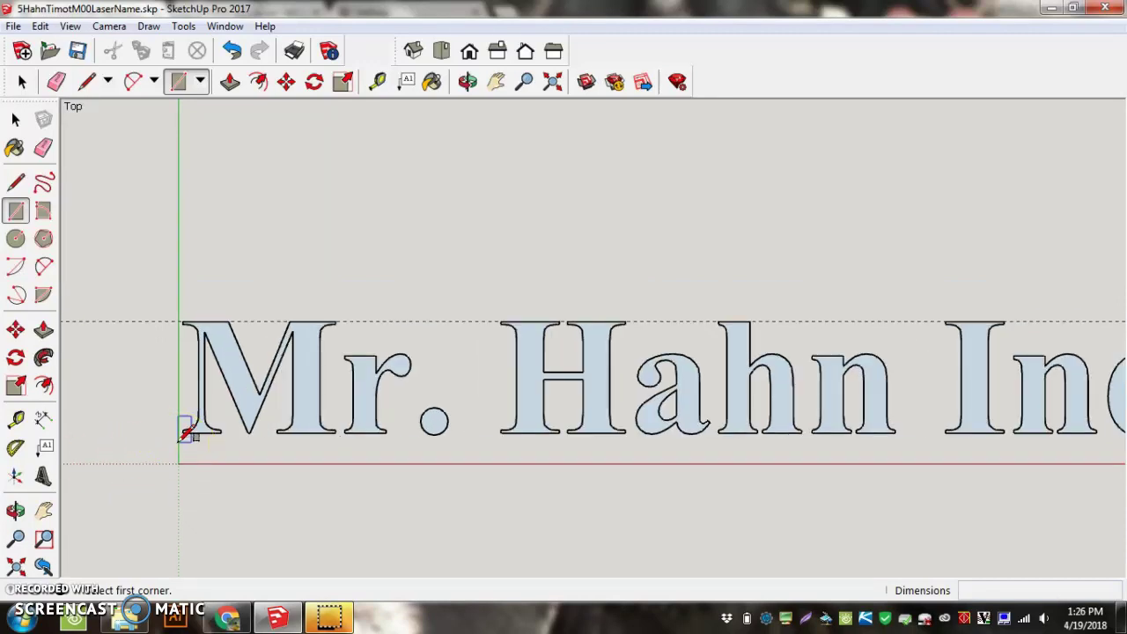
click(185, 435)
scroll(183, 437, down, 3)
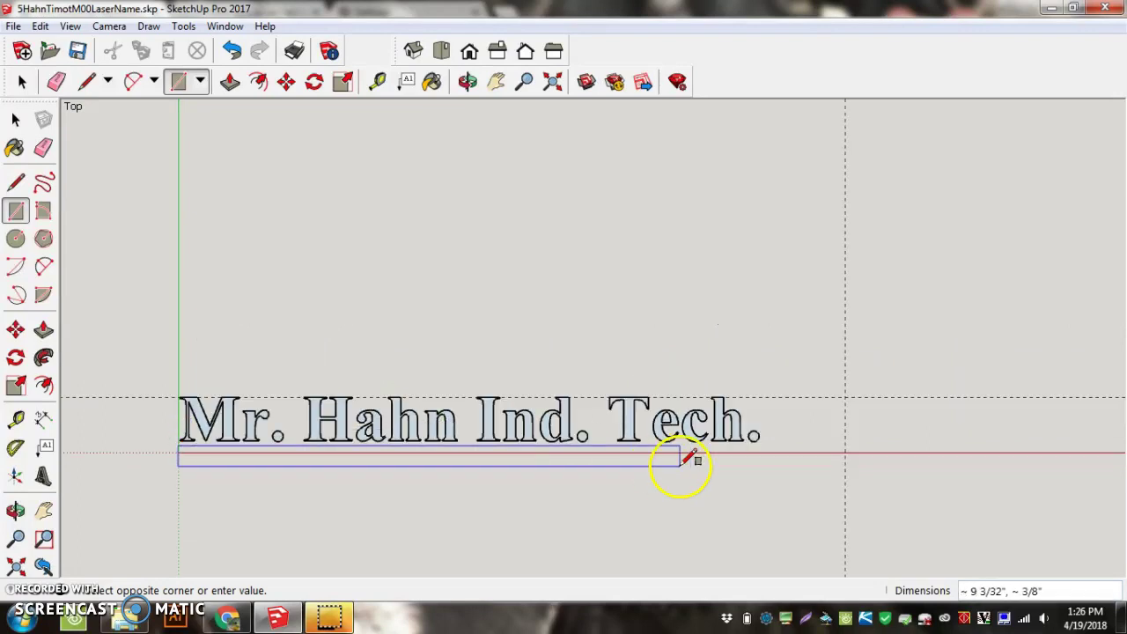
scroll(782, 433, up, 5)
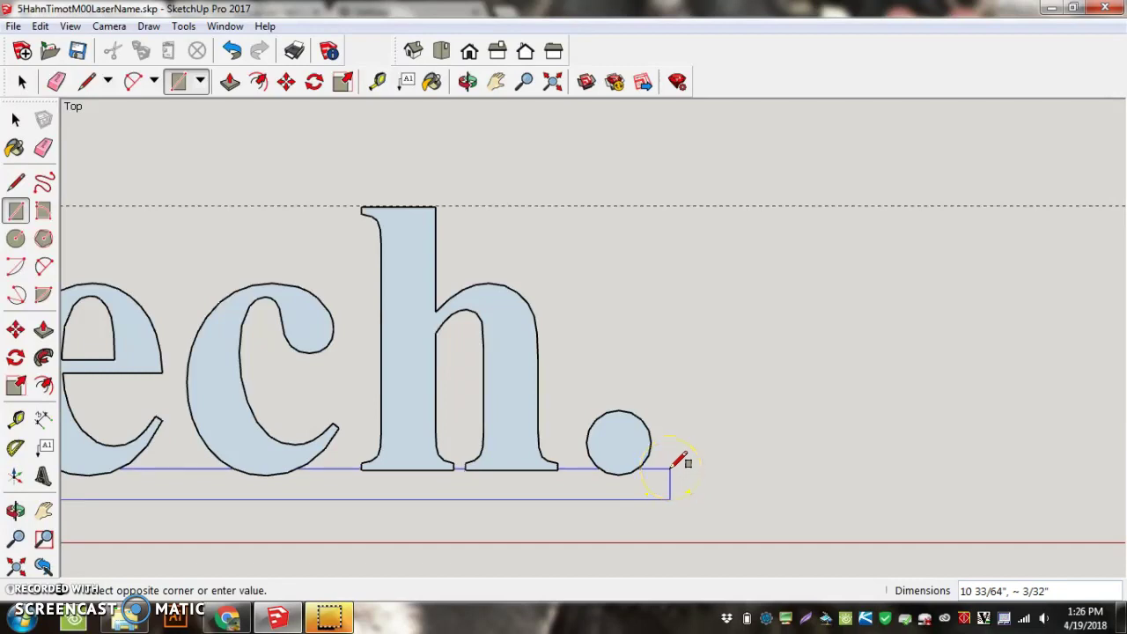
click(670, 467)
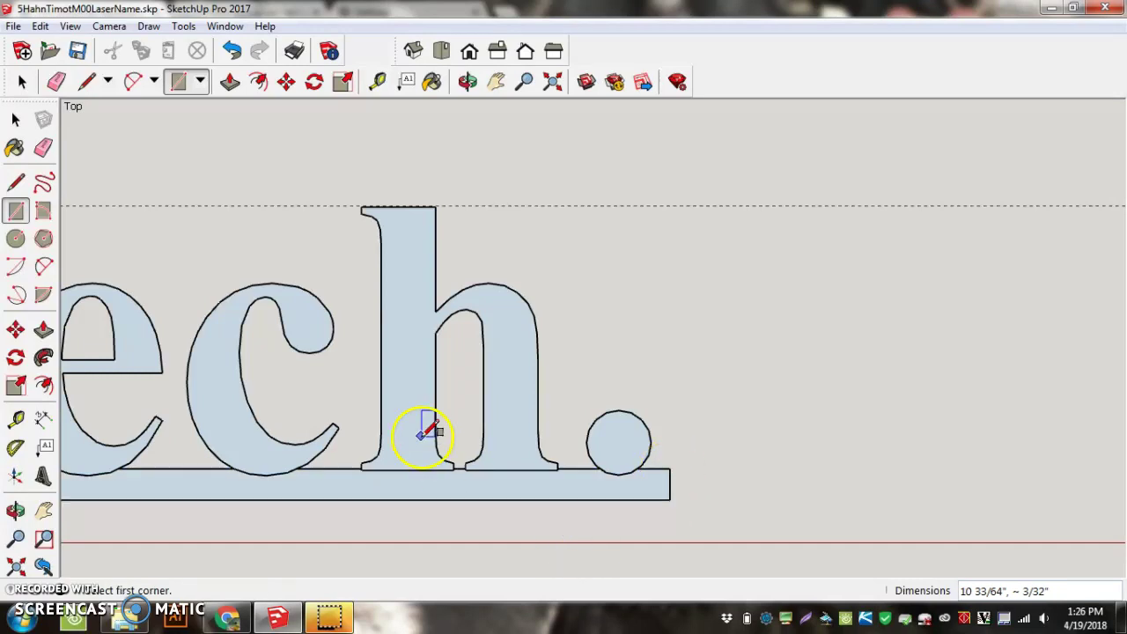
Try erasing the overlapping edges under the final period and the "h", and undo the erasures and the baseline rectangle
click(43, 147)
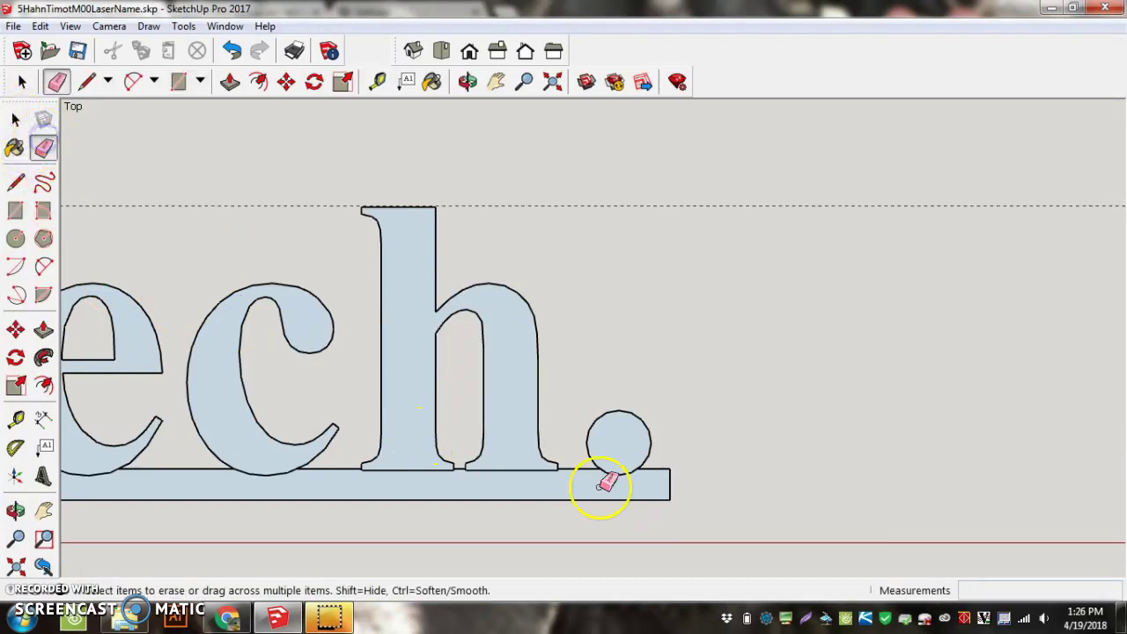
click(619, 472)
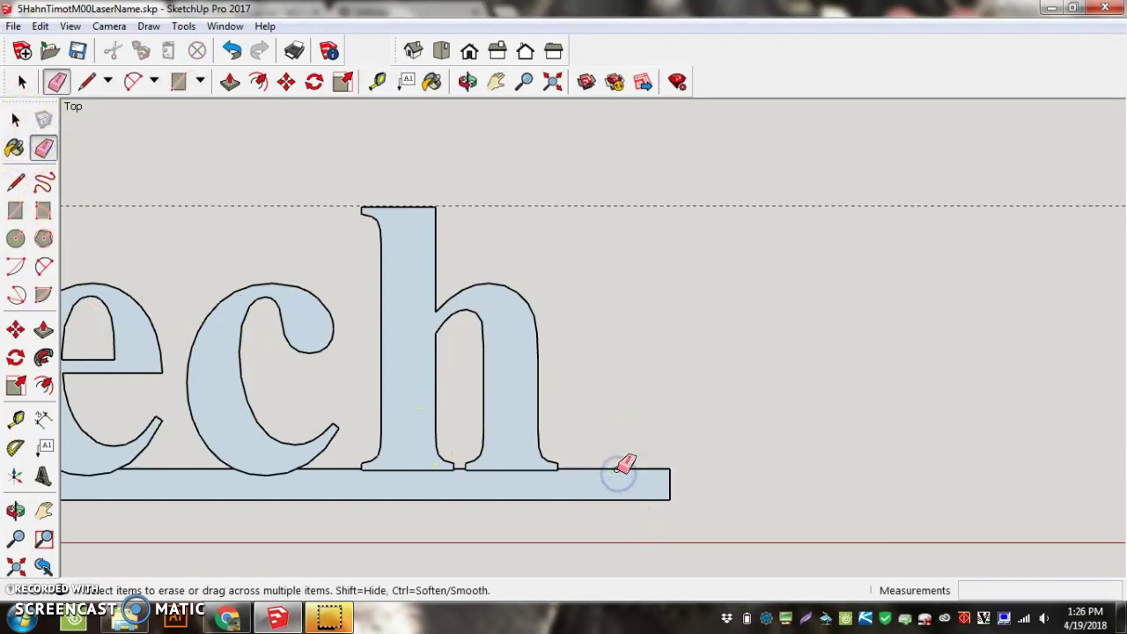
click(502, 468)
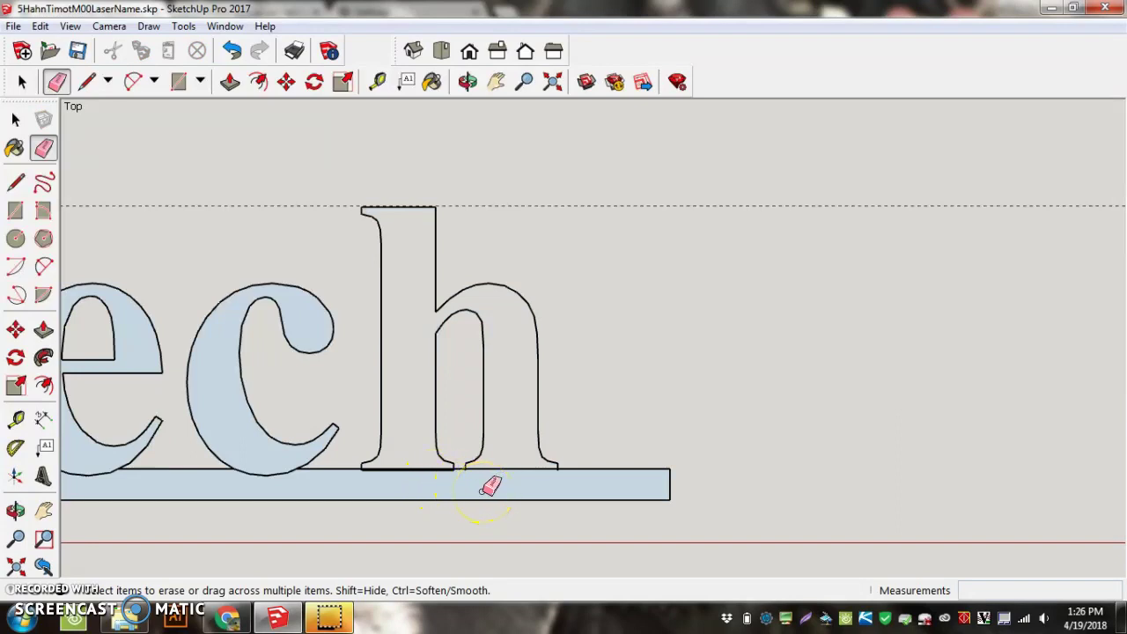
key(ctrl+z)
key(ctrl+z)
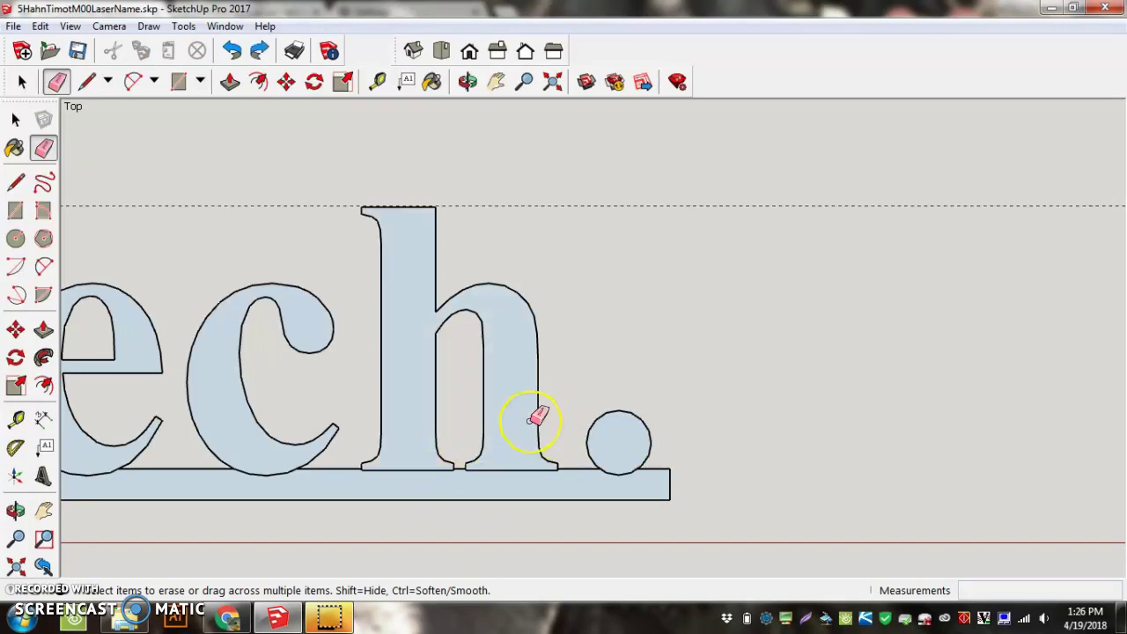
scroll(537, 414, down, 6)
scroll(398, 492, down, 2)
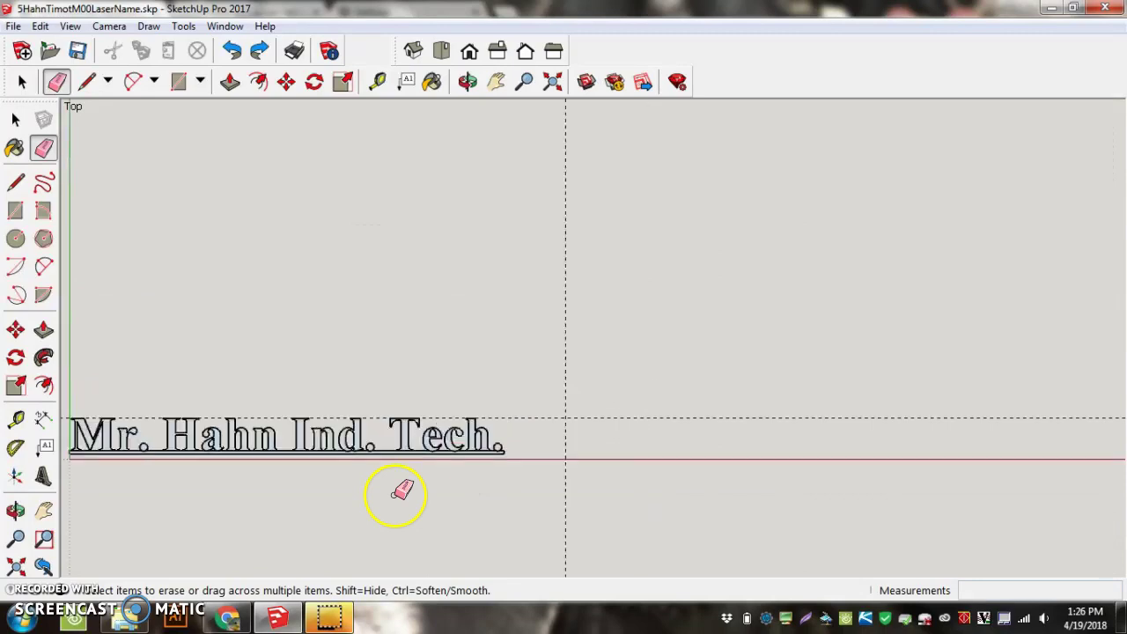
scroll(430, 475, down, 1)
scroll(109, 507, up, 3)
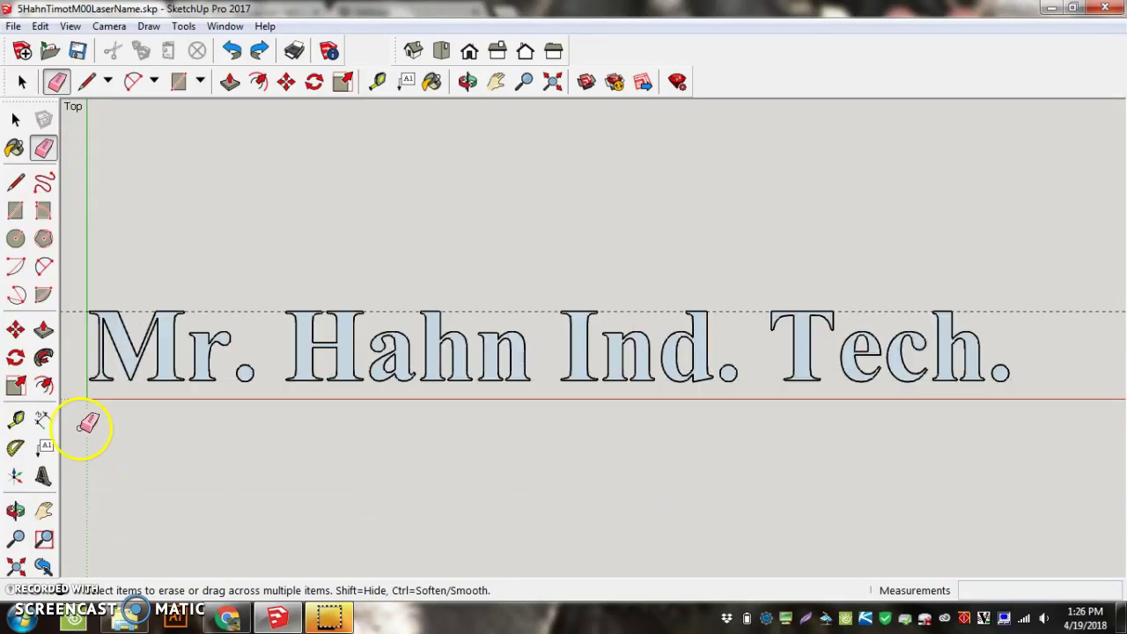
Draw a rectangle overlapping the letters' bases from the M's lower-left serif to past the final period, about 10 29/64" by 1/16"
click(17, 213)
scroll(88, 392, up, 5)
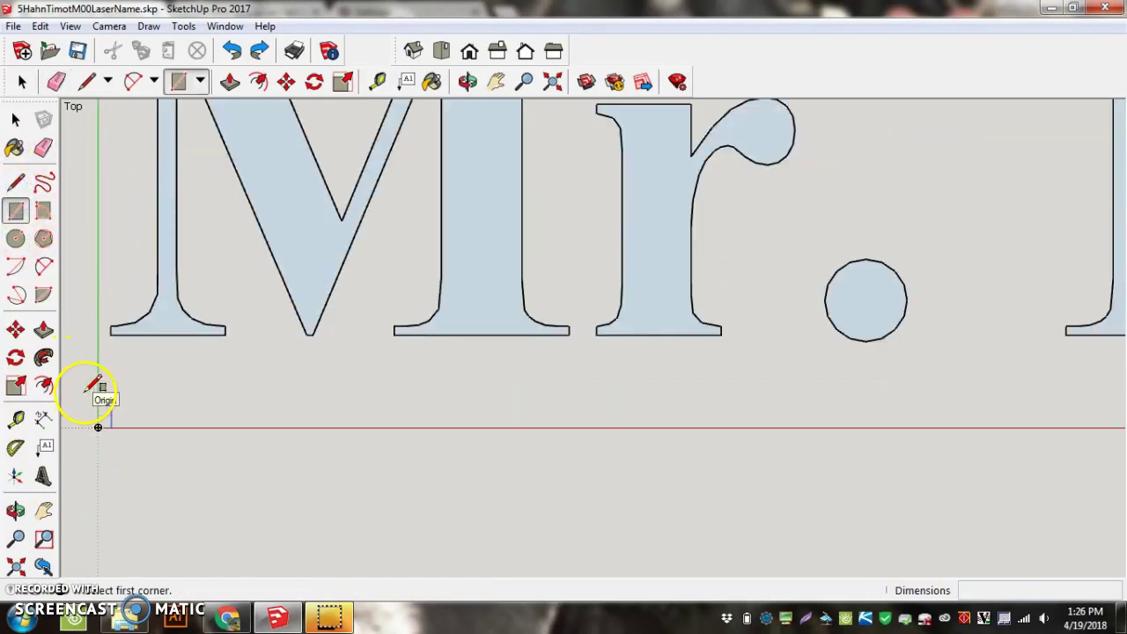
click(110, 327)
scroll(250, 351, down, 10)
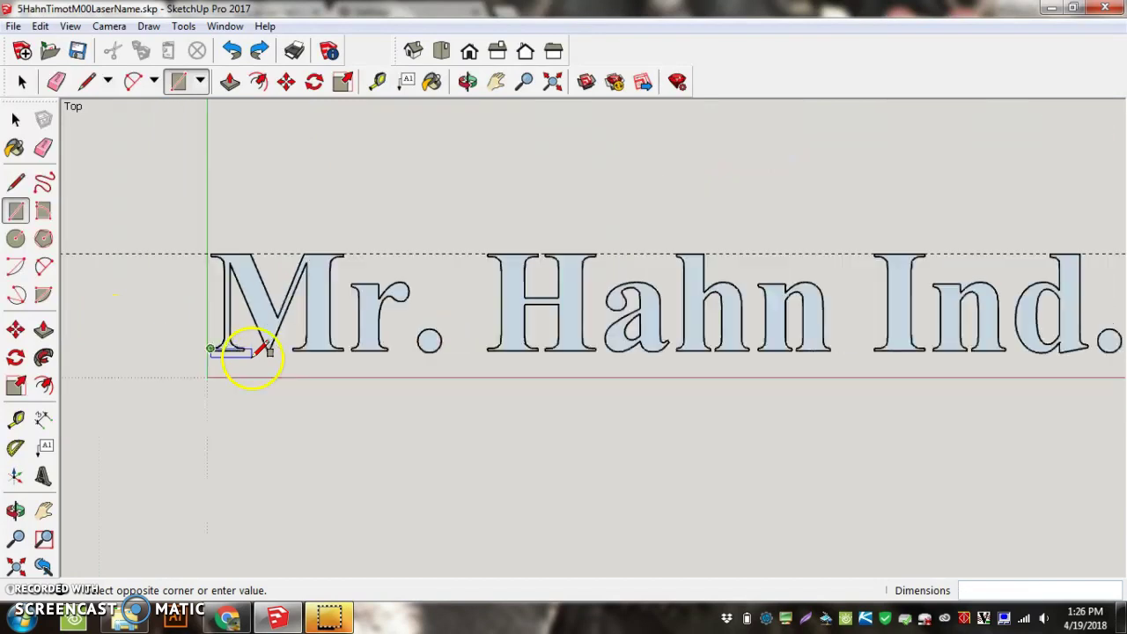
scroll(664, 370, up, 5)
scroll(664, 370, up, 4)
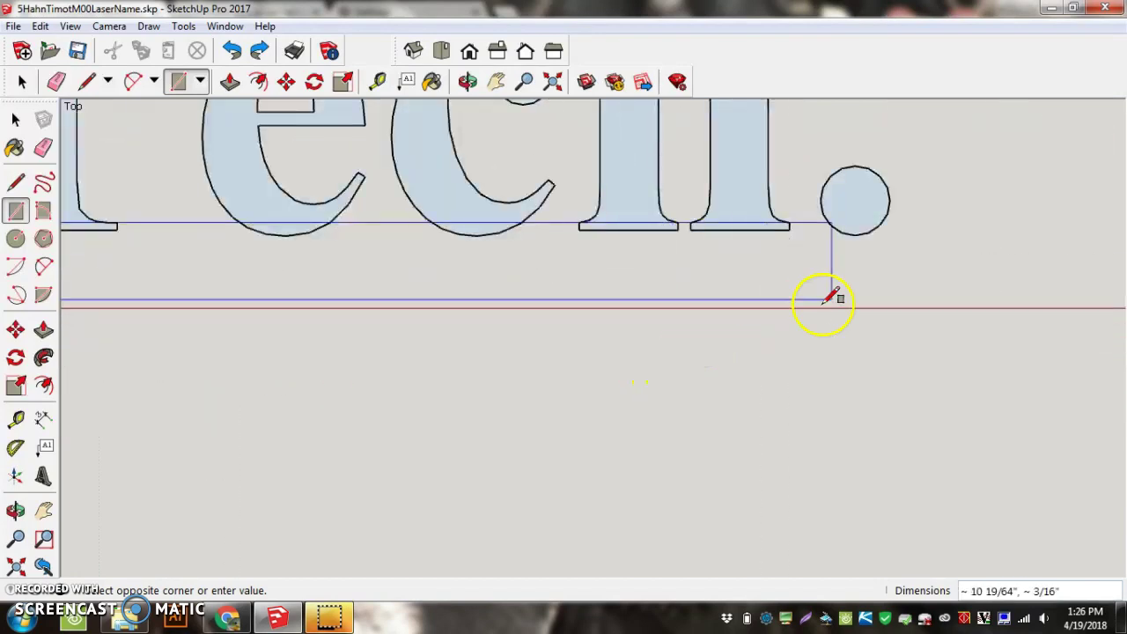
click(897, 243)
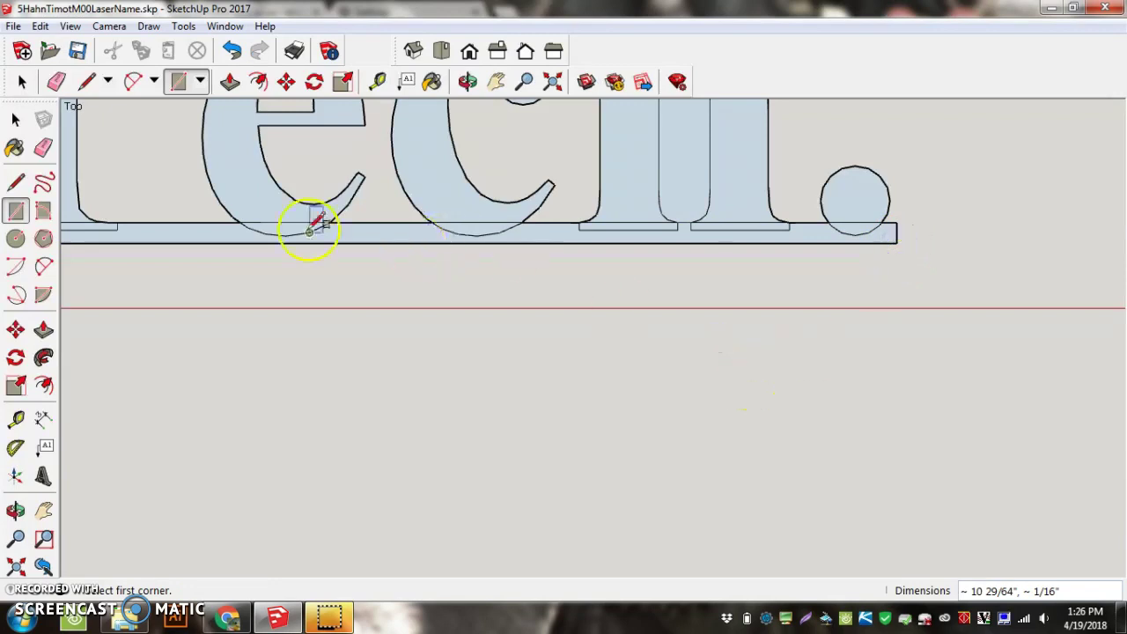
Erase the overlapping edges where the final period and the "h" of "Tech." meet the base bar
click(43, 147)
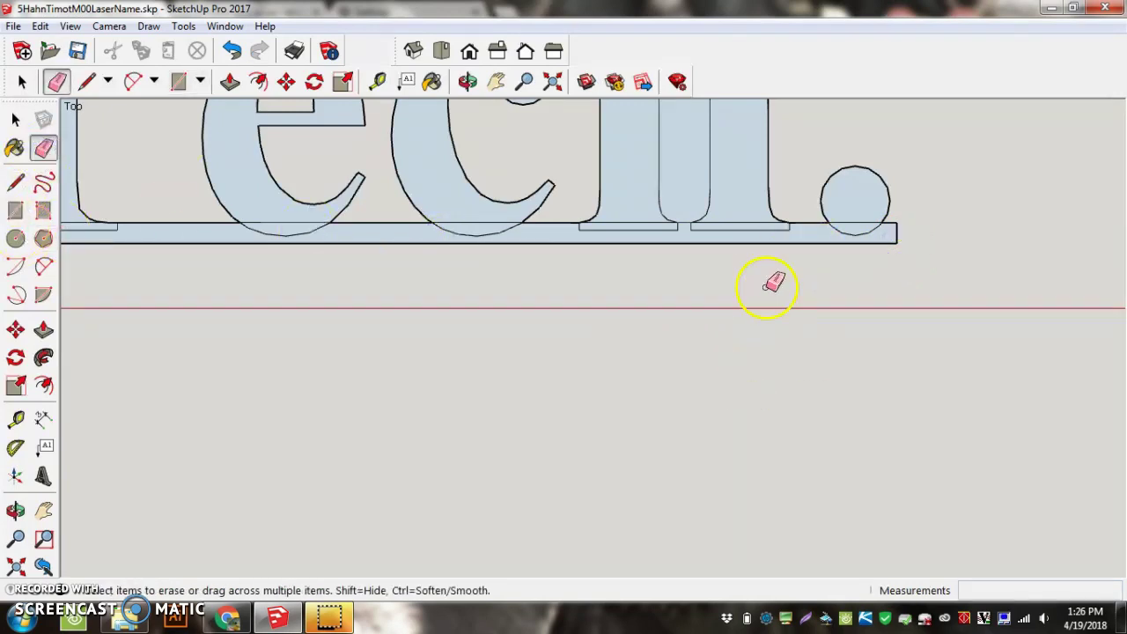
scroll(669, 257, down, 3)
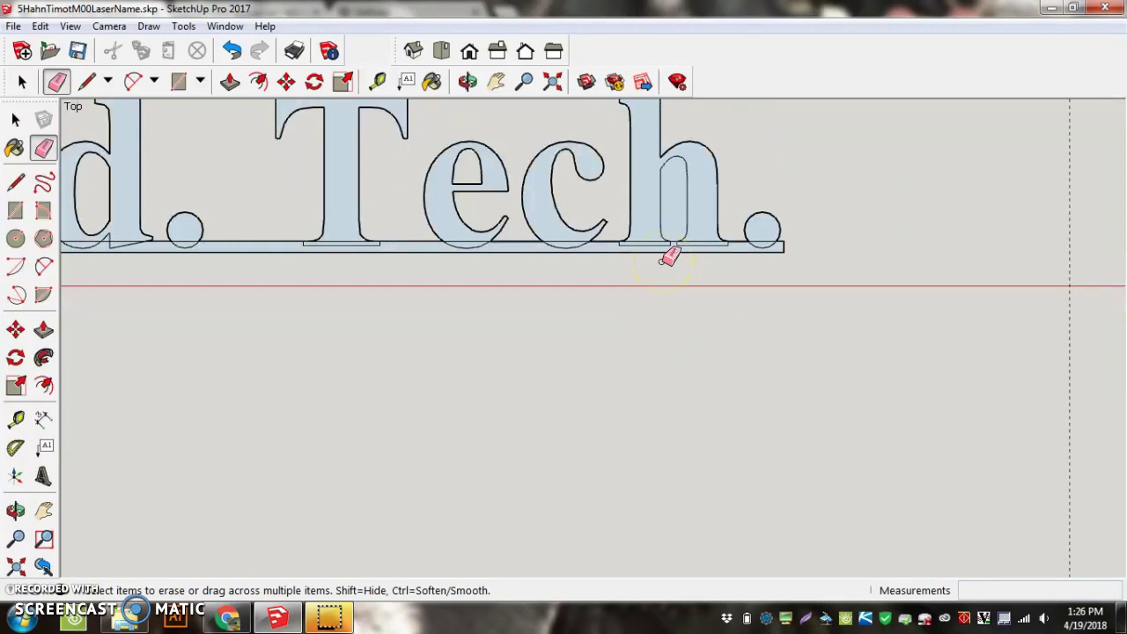
scroll(779, 240, up, 5)
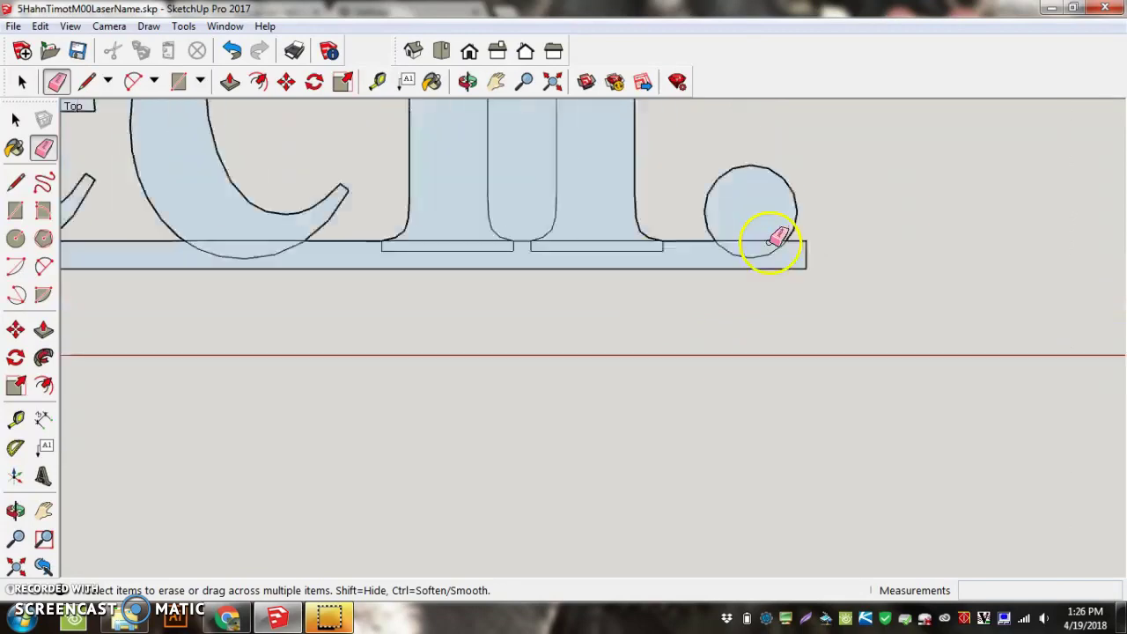
drag(769, 252, 762, 234)
drag(542, 259, 516, 238)
mouse_move(591, 257)
mouse_down()
mouse_move(422, 246)
mouse_move(332, 261)
mouse_move(342, 252)
mouse_move(276, 239)
mouse_up()
drag(156, 252, 117, 251)
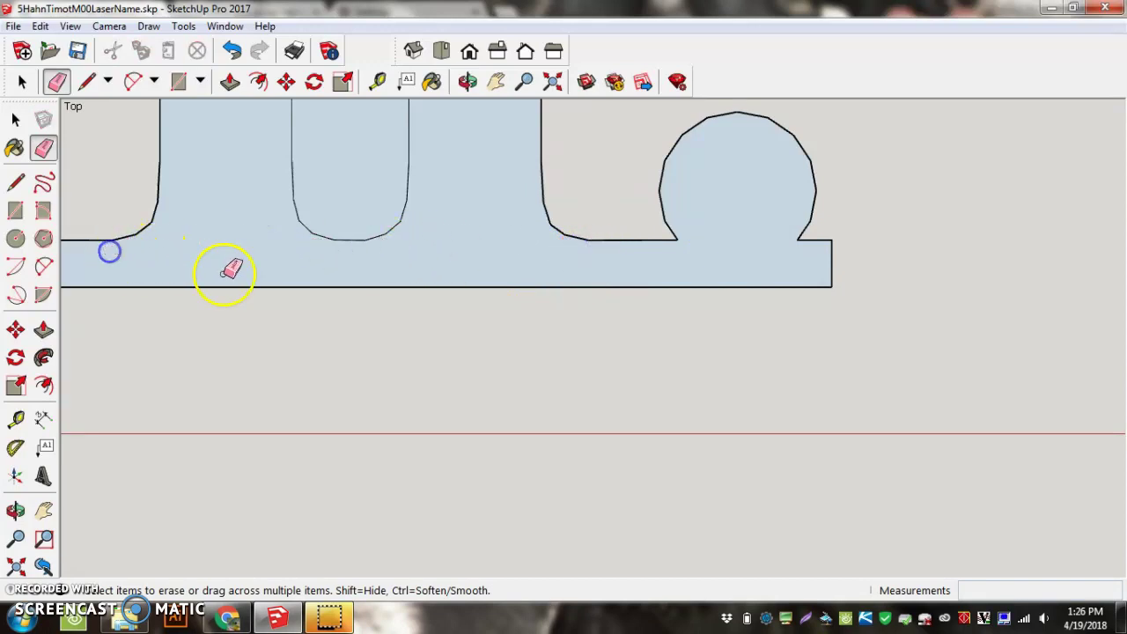
Erase the overlapping edges where the "e" and "c" of "Tech." meet the base bar
scroll(269, 246, down, 5)
scroll(157, 268, up, 4)
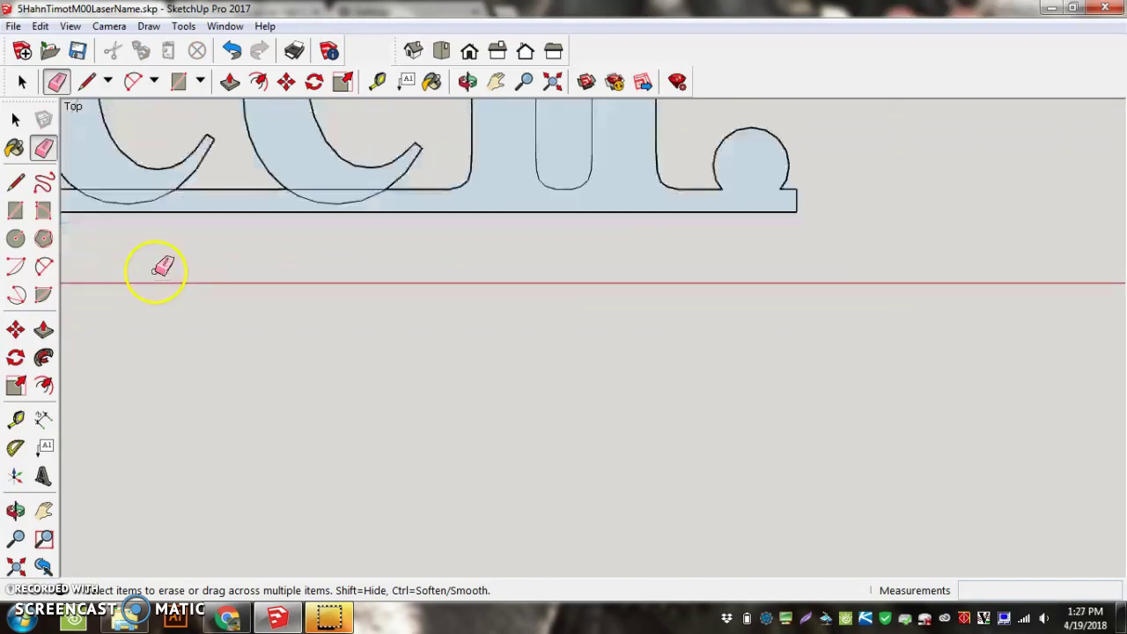
drag(128, 182, 124, 197)
scroll(413, 268, down, 4)
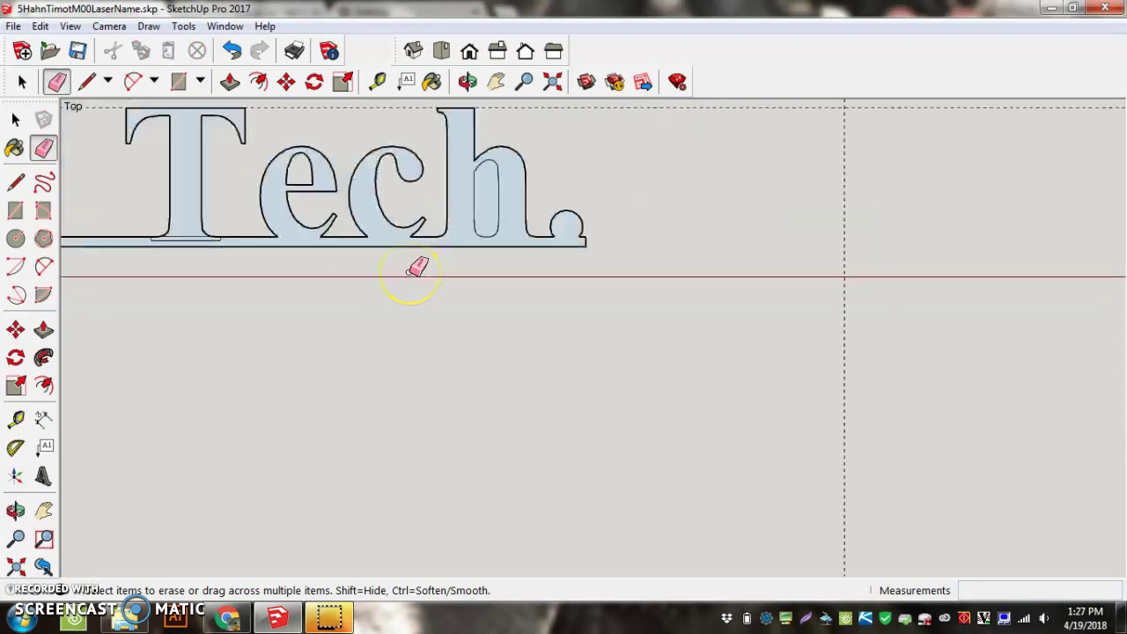
Erase the overlapping edges in the base bar under the "T" of "Tech." and under the "d" and period of "Ind."
scroll(99, 239, up, 5)
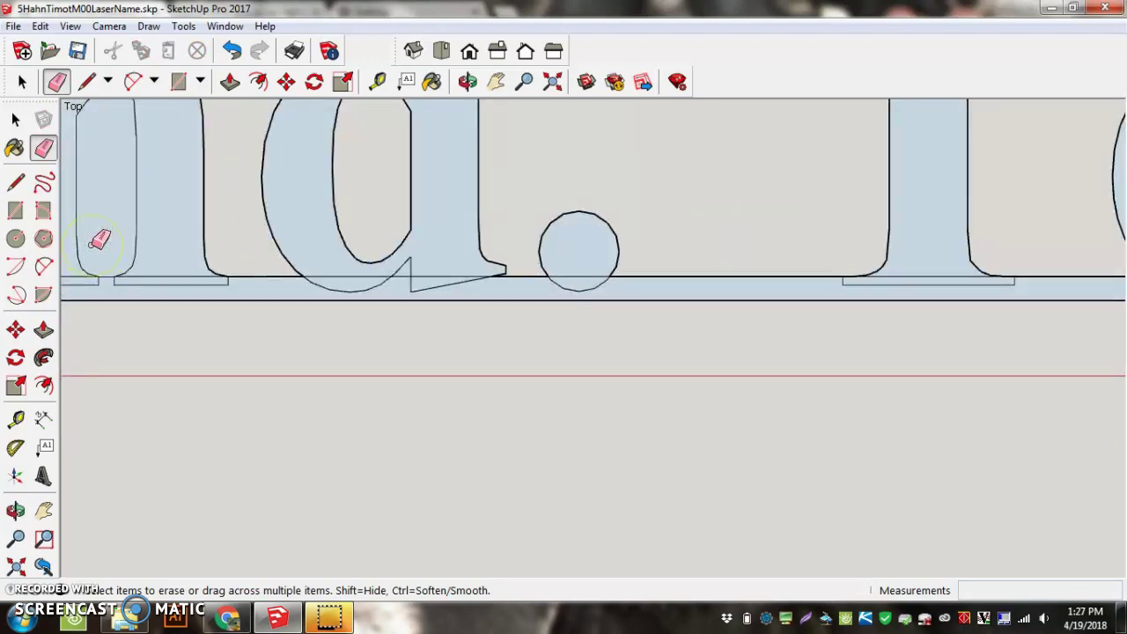
drag(838, 261, 830, 279)
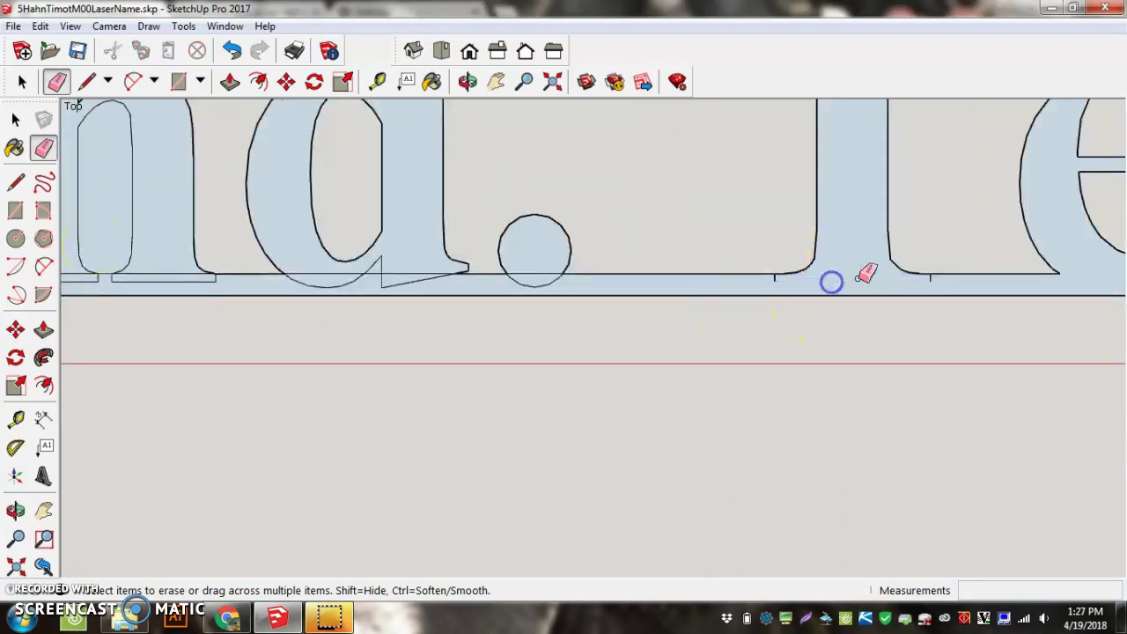
click(931, 272)
mouse_move(547, 270)
mouse_down()
mouse_move(545, 284)
mouse_move(528, 273)
mouse_up()
mouse_move(408, 282)
mouse_down()
mouse_move(403, 270)
mouse_move(379, 282)
mouse_move(337, 270)
mouse_move(387, 260)
mouse_up()
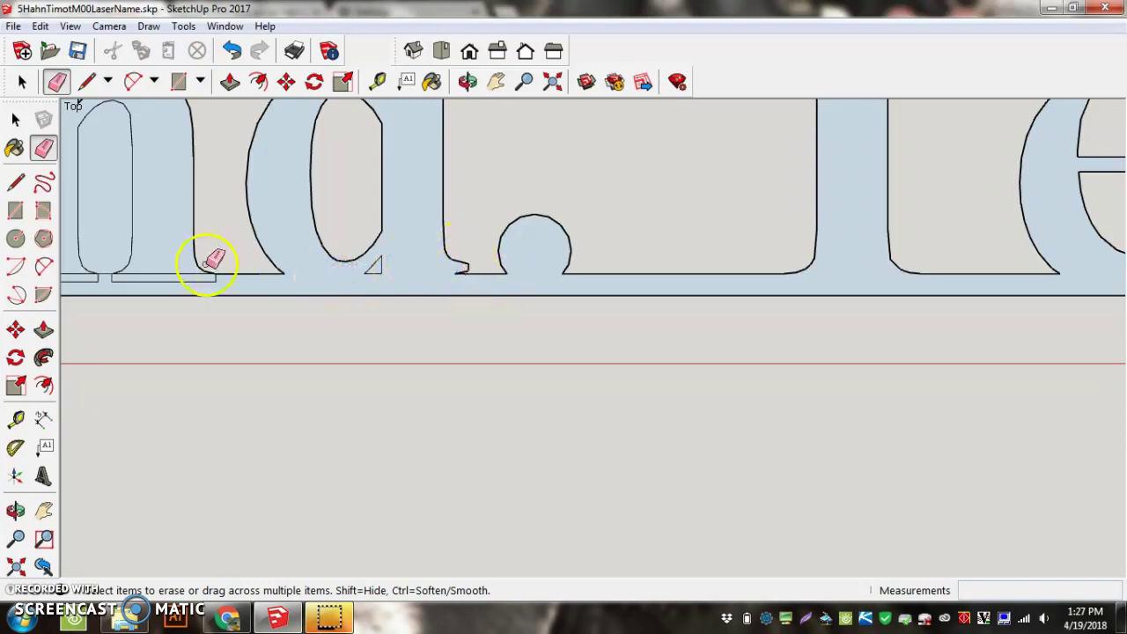
Erase the overlapping edges in the base bar under the "n" of "Ind." and the remaining letters back to the "M"
mouse_move(207, 265)
mouse_down()
mouse_move(174, 286)
mouse_move(175, 270)
mouse_move(236, 284)
mouse_move(112, 279)
mouse_up()
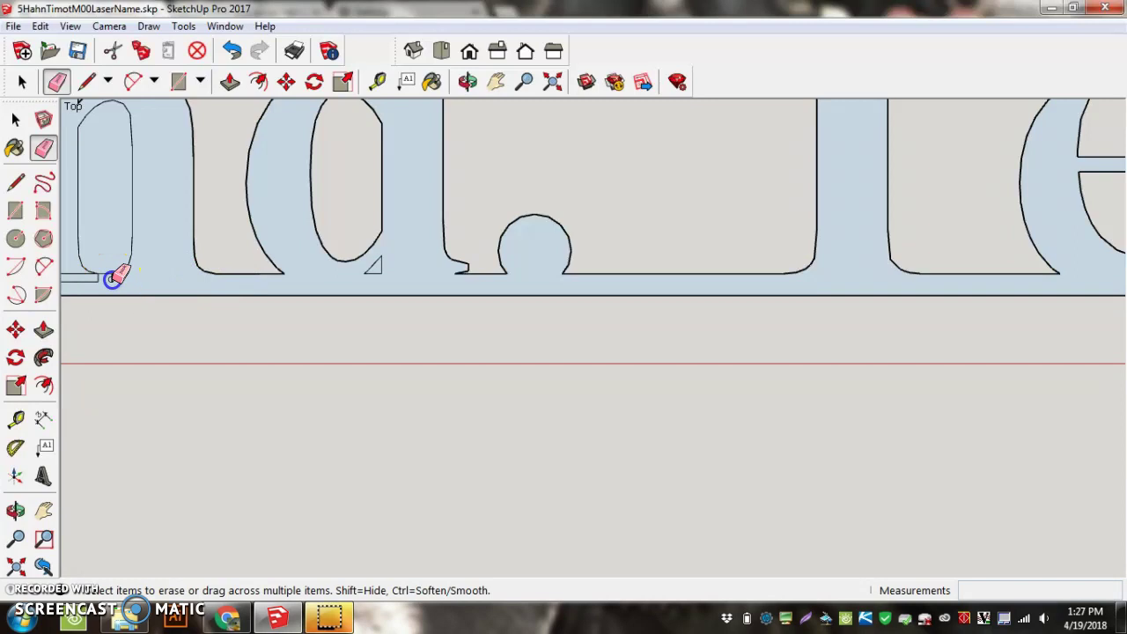
scroll(415, 326, down, 5)
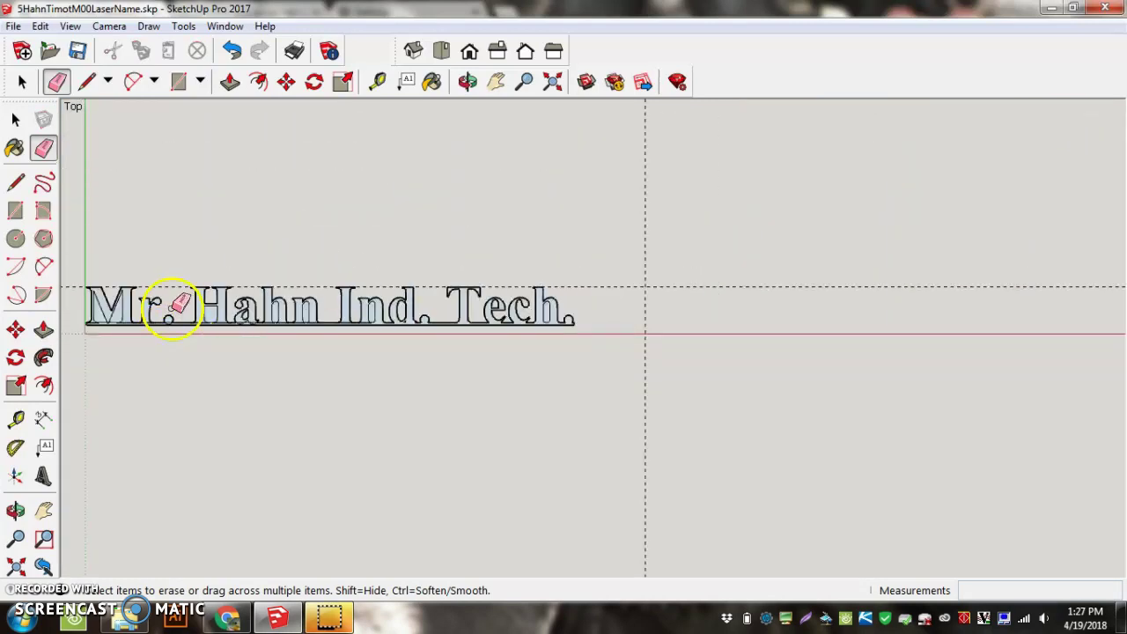
scroll(278, 374, up, 5)
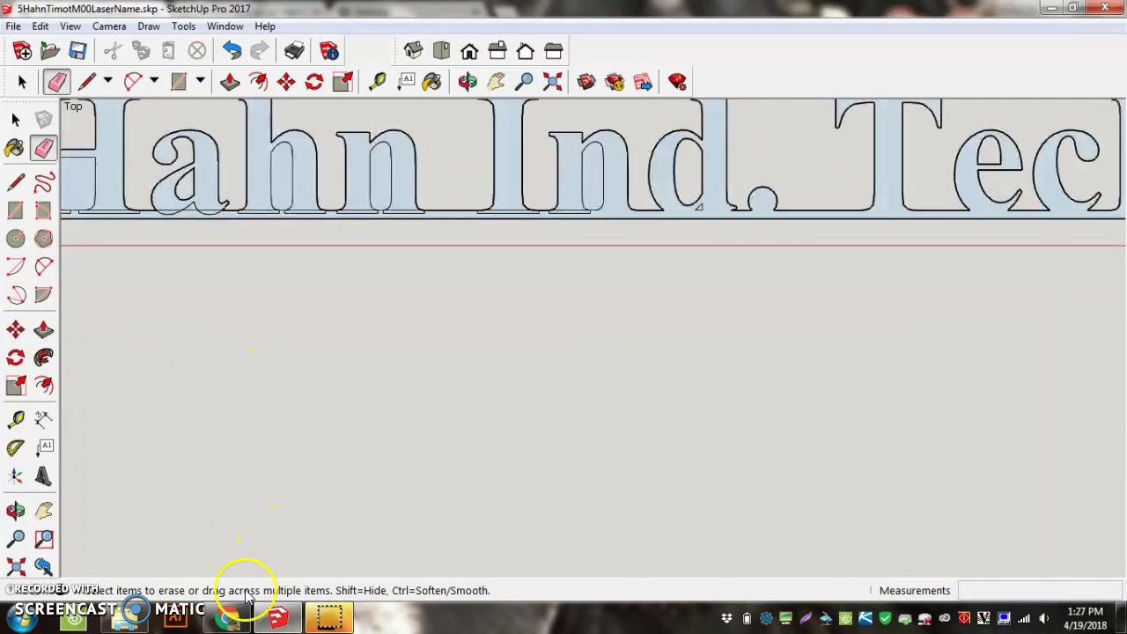
click(29, 572)
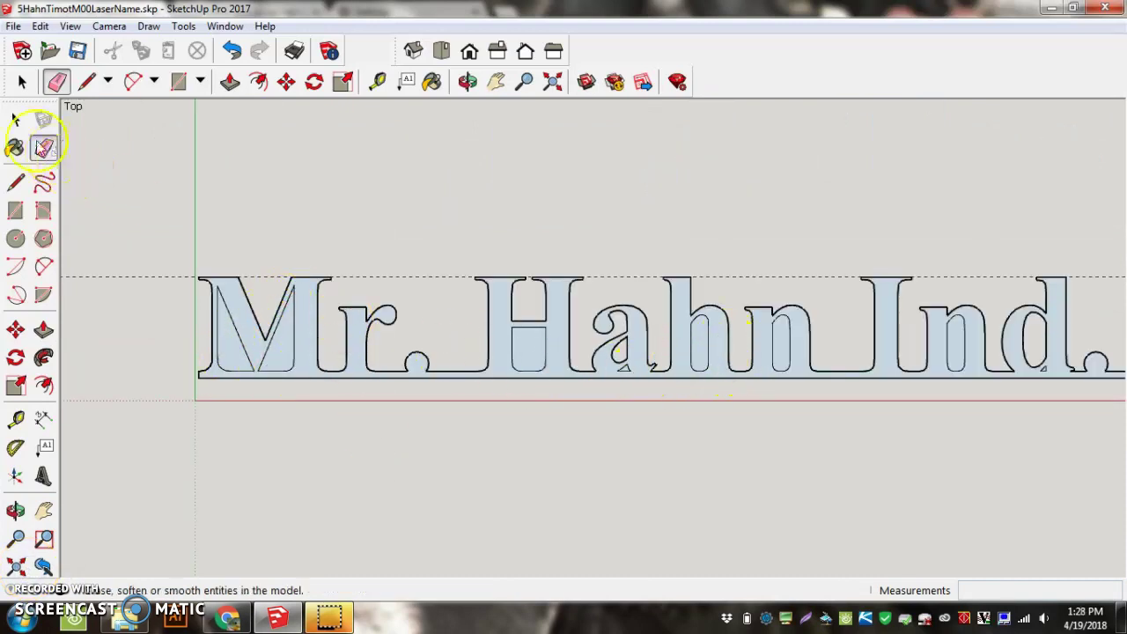
Delete the two enclosed faces inside the "M" and the lower enclosed face inside the "H"
click(13, 120)
click(230, 361)
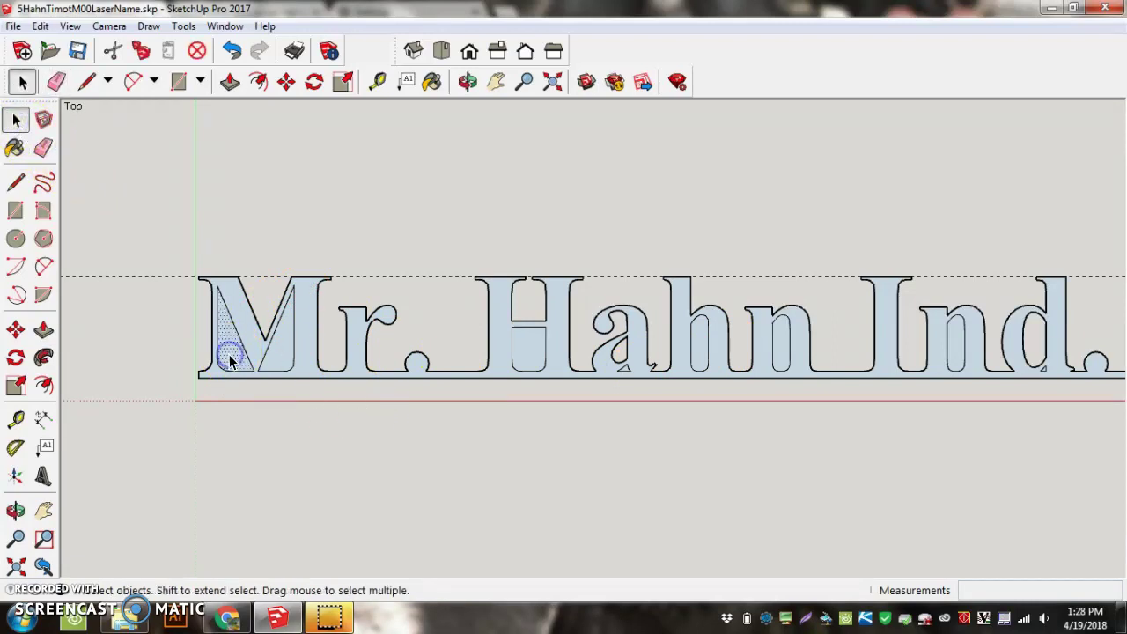
click(277, 347)
click(289, 347)
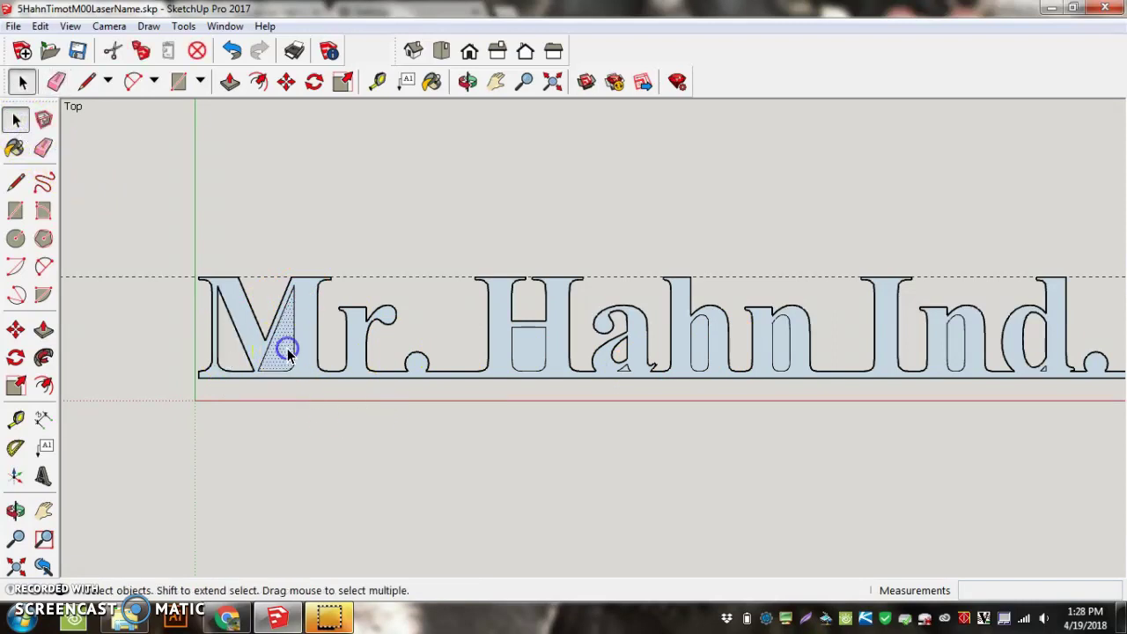
key(Delete)
click(524, 351)
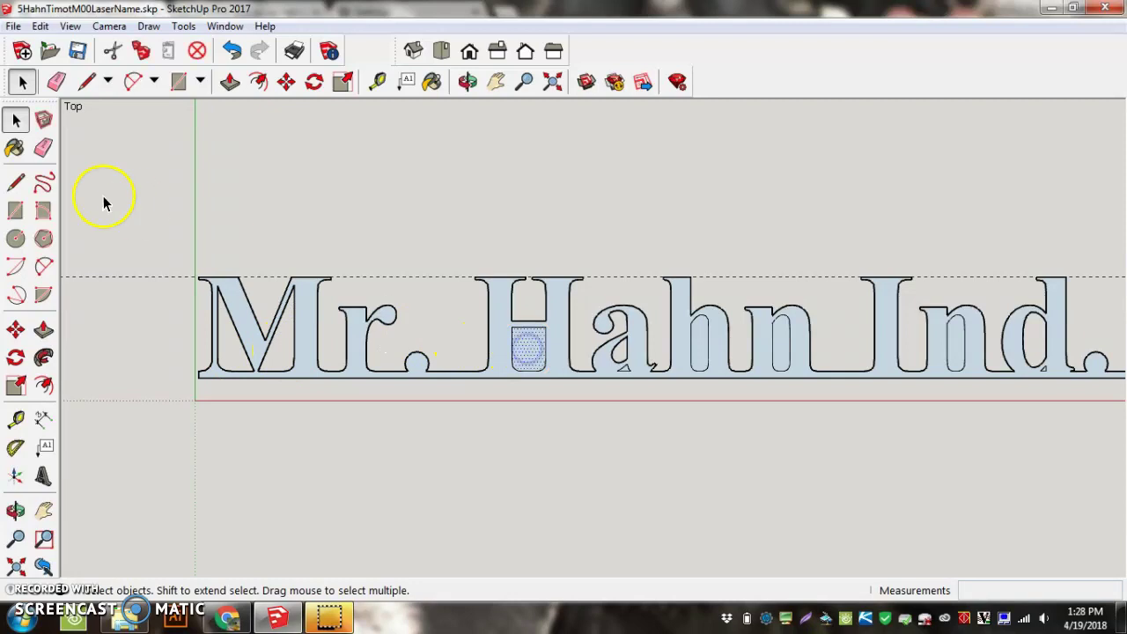
key(Delete)
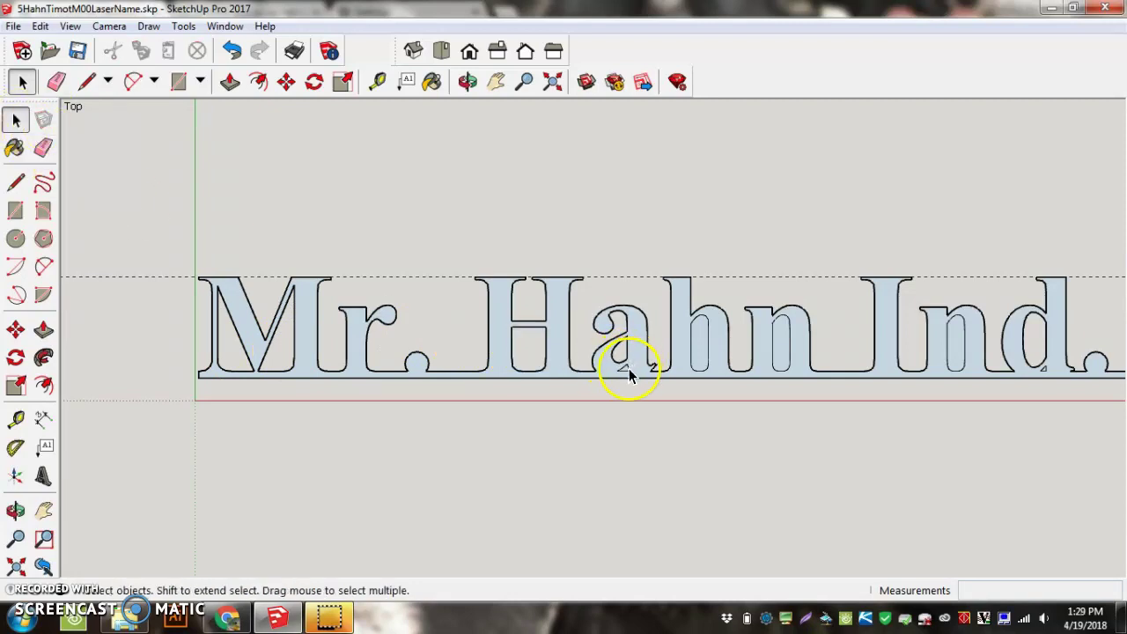
Delete the small triangular face under the surname's "a" and the enclosed faces inside its "h" and "n"
click(625, 373)
click(624, 373)
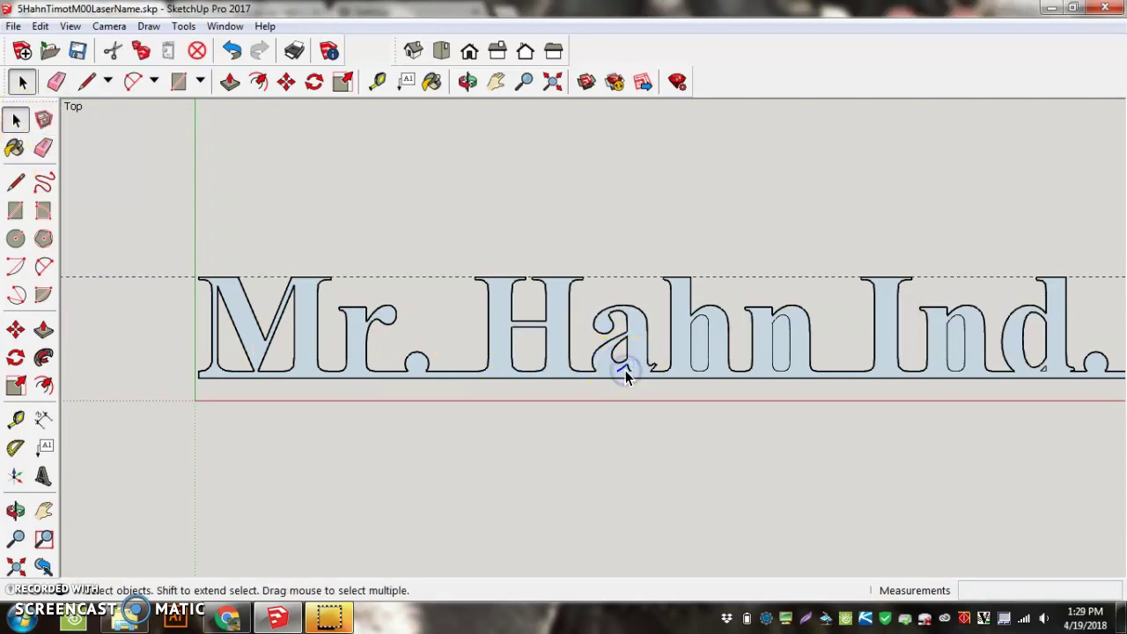
scroll(624, 374, up, 3)
click(631, 375)
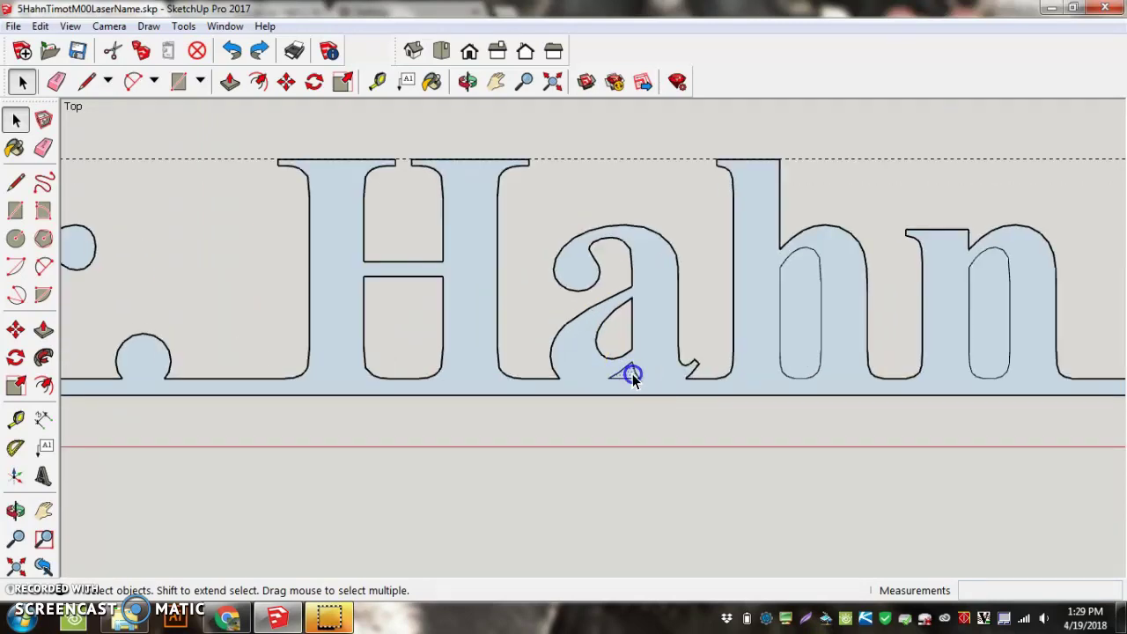
key(Delete)
click(800, 314)
key(Delete)
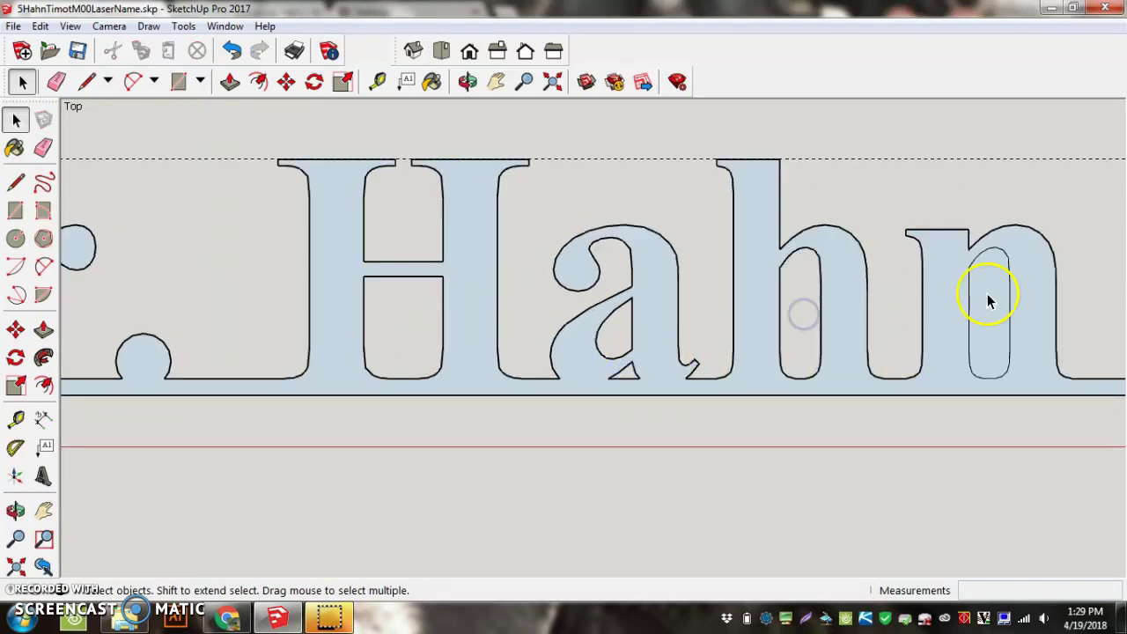
click(992, 305)
key(Delete)
Delete the enclosed face inside the "n" of "Ind." and the small triangular face under its "d"
scroll(611, 402, down, 3)
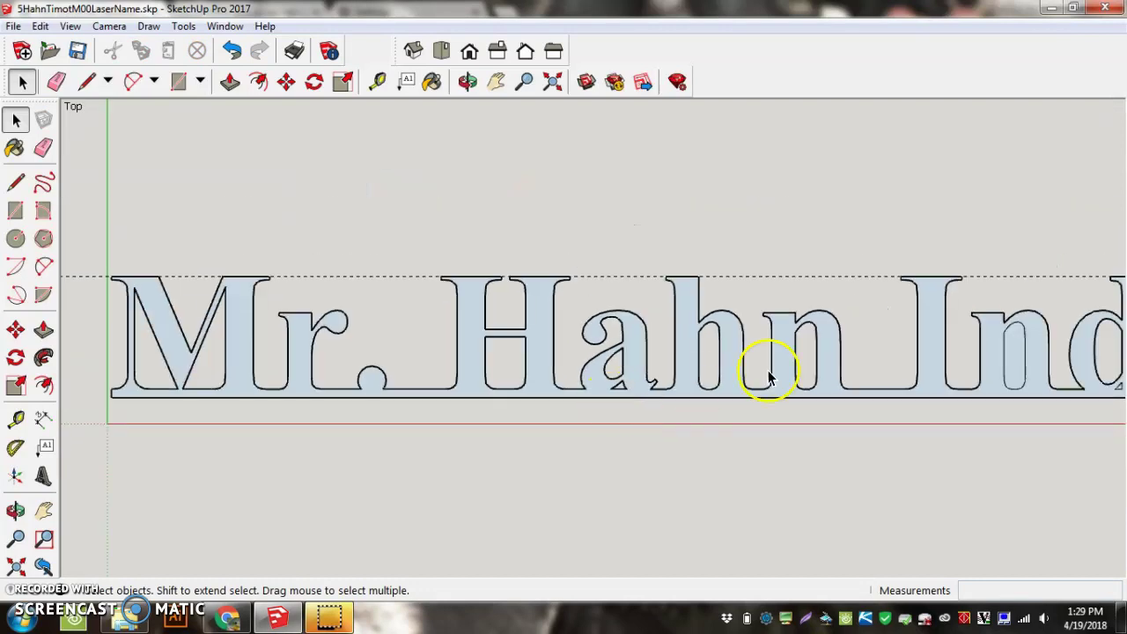
click(1004, 370)
key(Delete)
scroll(748, 352, down, 3)
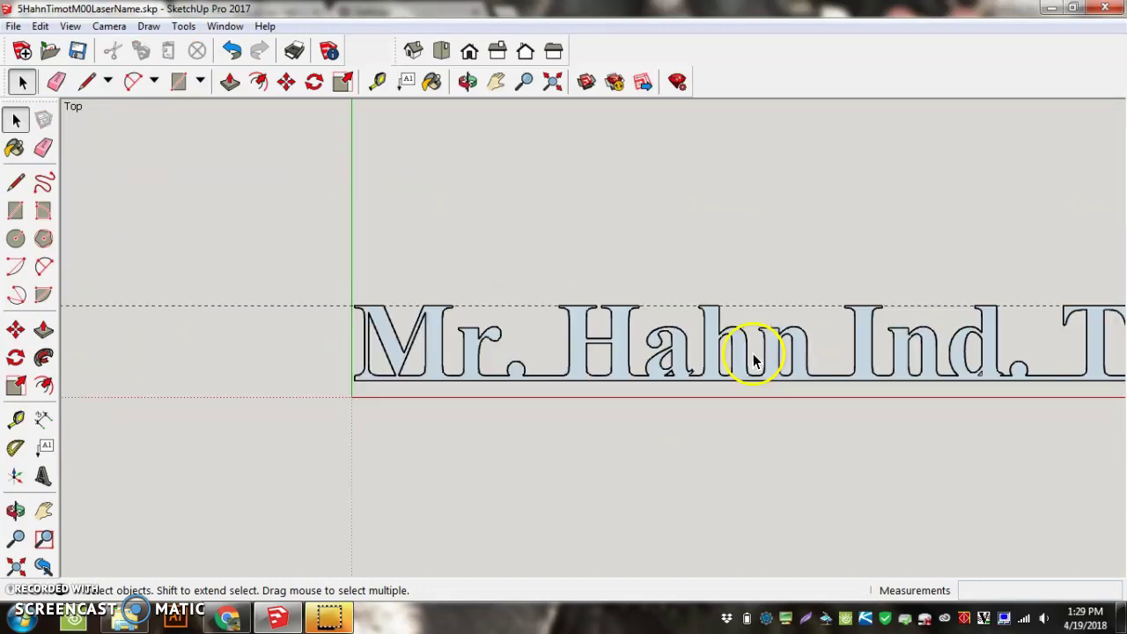
scroll(986, 368, up, 3)
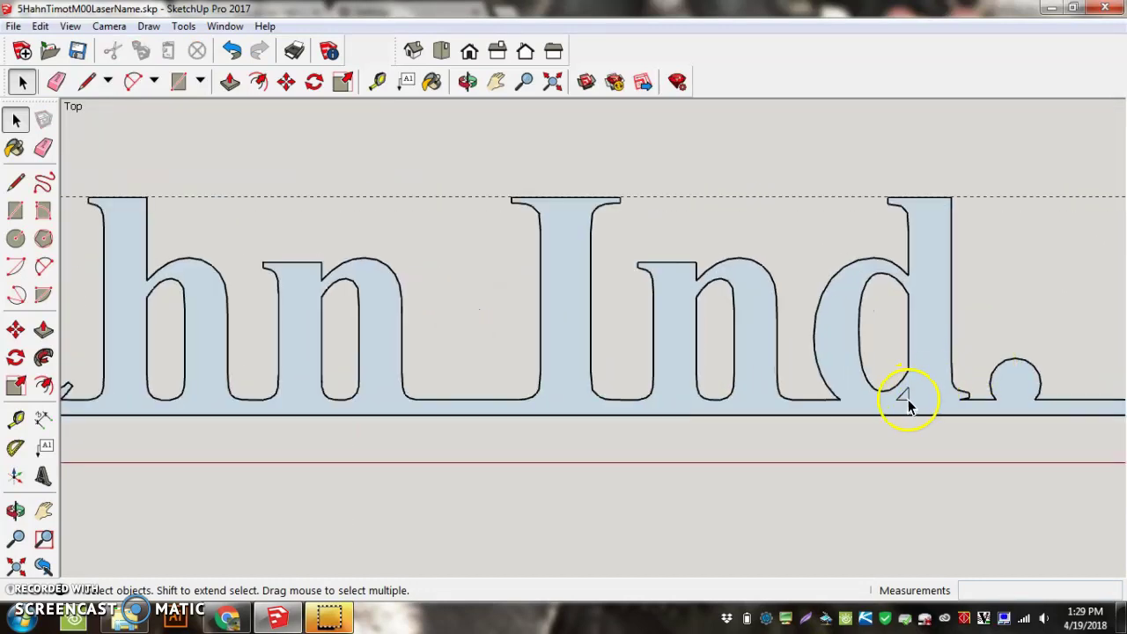
scroll(908, 403, up, 4)
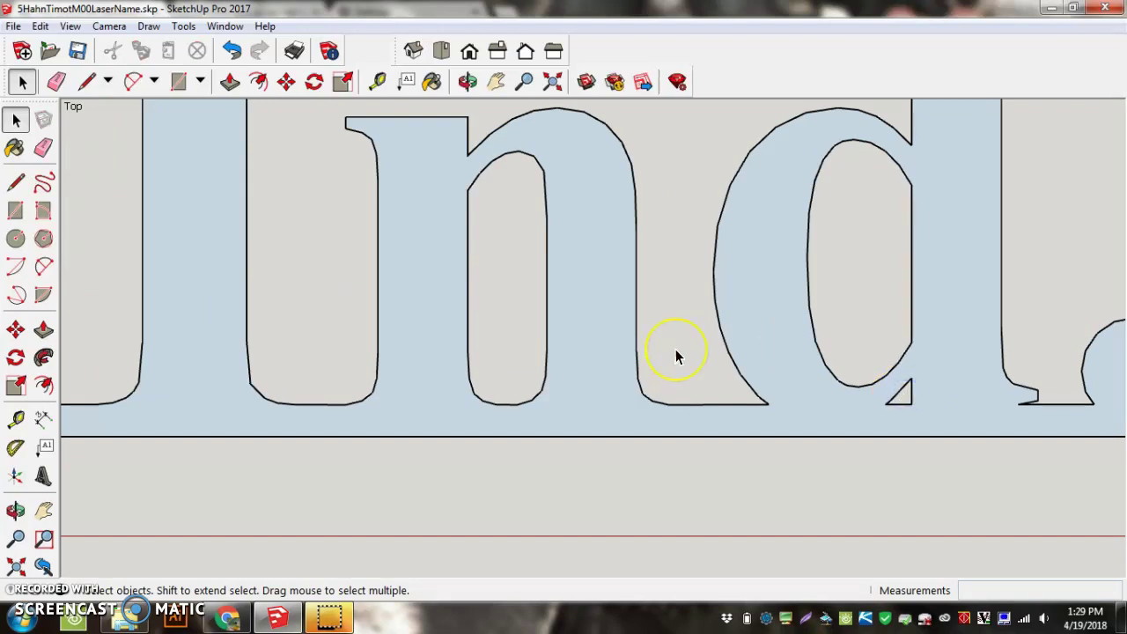
Delete the enclosed face inside the "h" of "Tech."
scroll(675, 349, down, 3)
scroll(676, 349, down, 3)
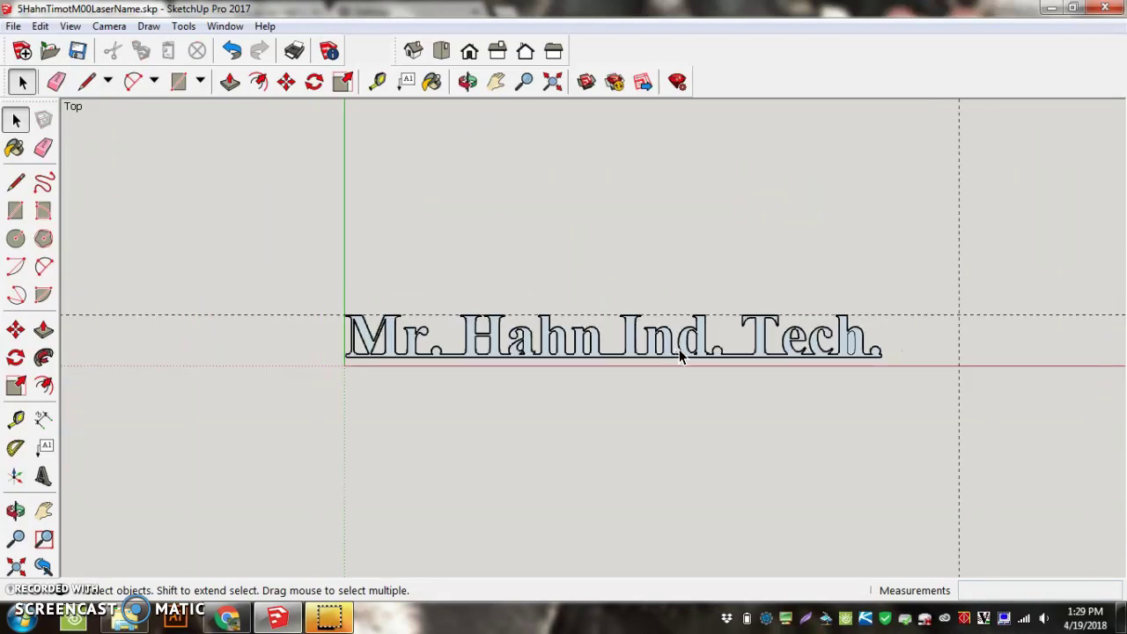
scroll(872, 367, up, 5)
click(698, 247)
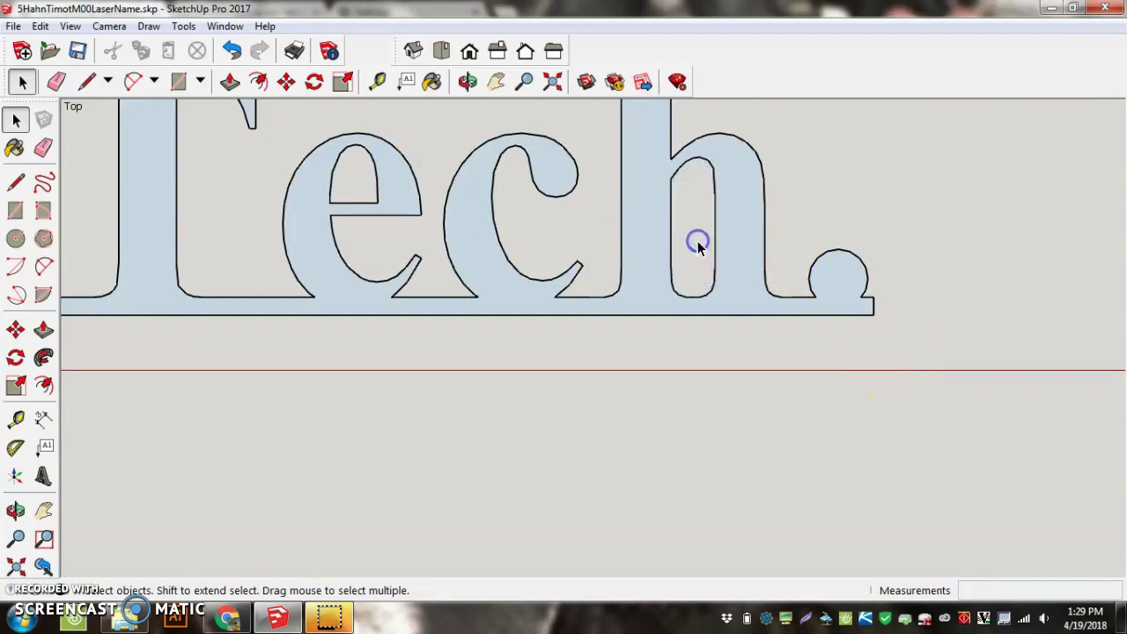
Fit the whole name plate on screen and save the model under its existing file name
scroll(698, 247, down, 5)
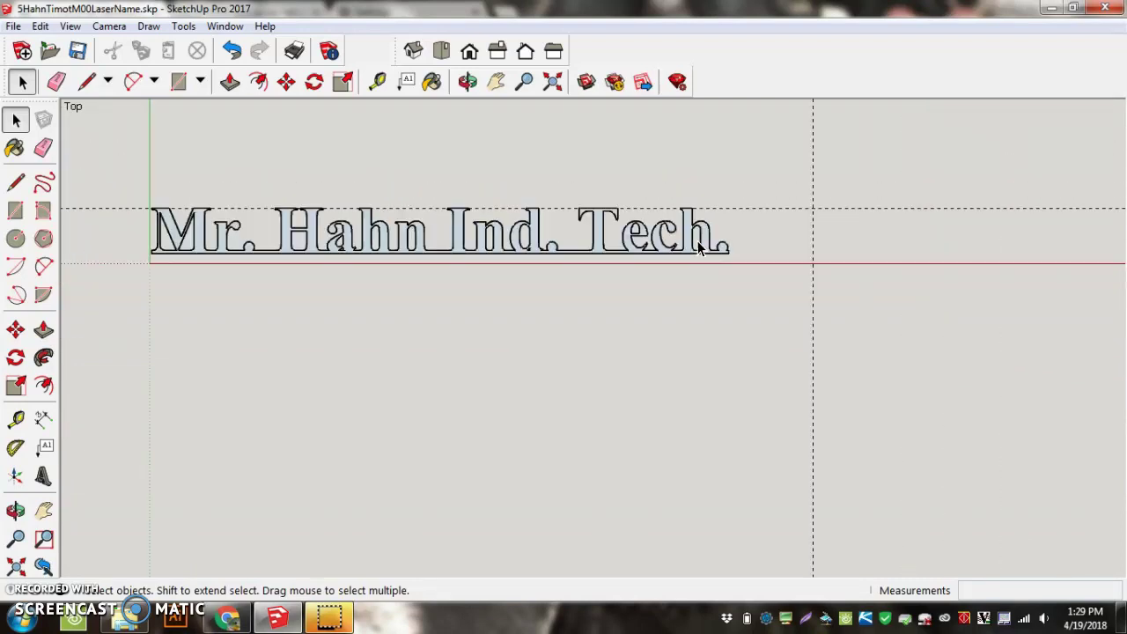
scroll(263, 127, up, 2)
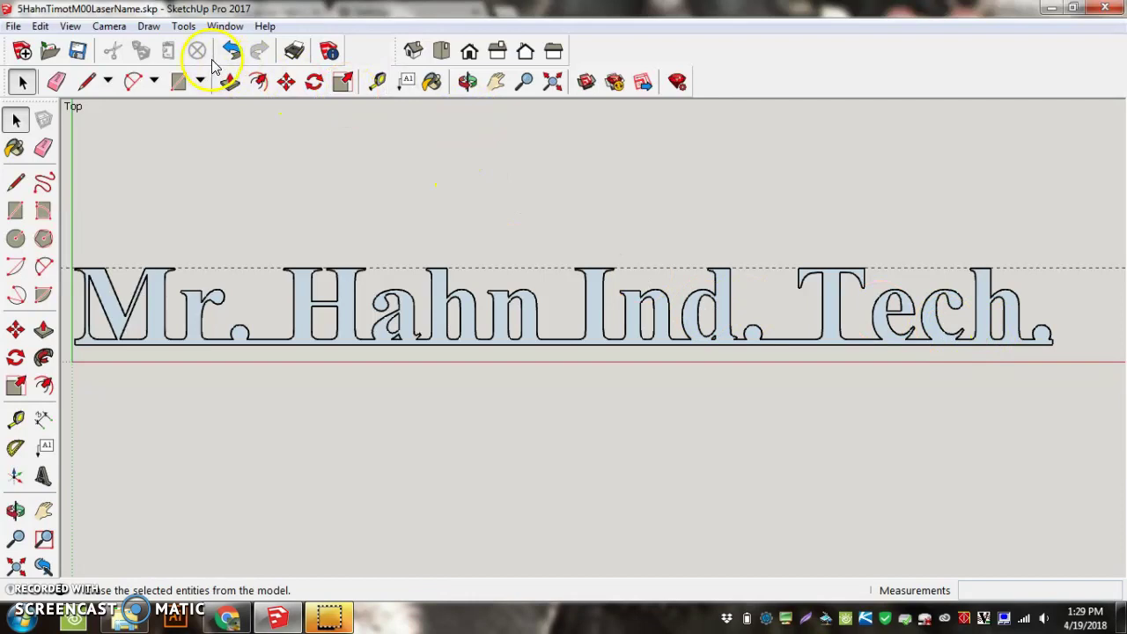
click(551, 83)
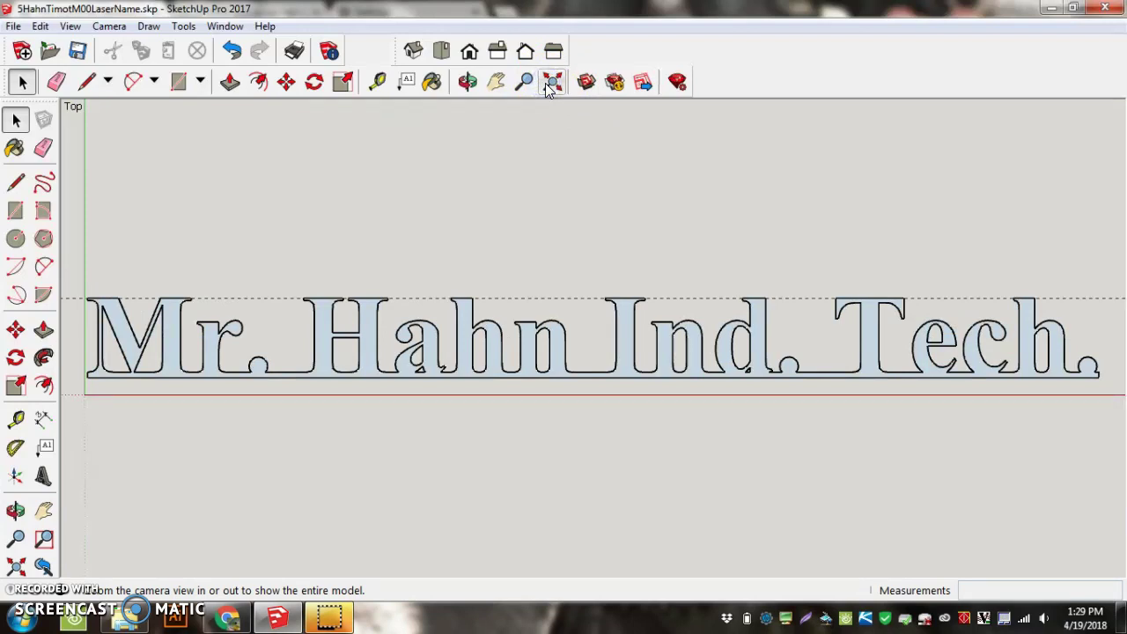
click(13, 26)
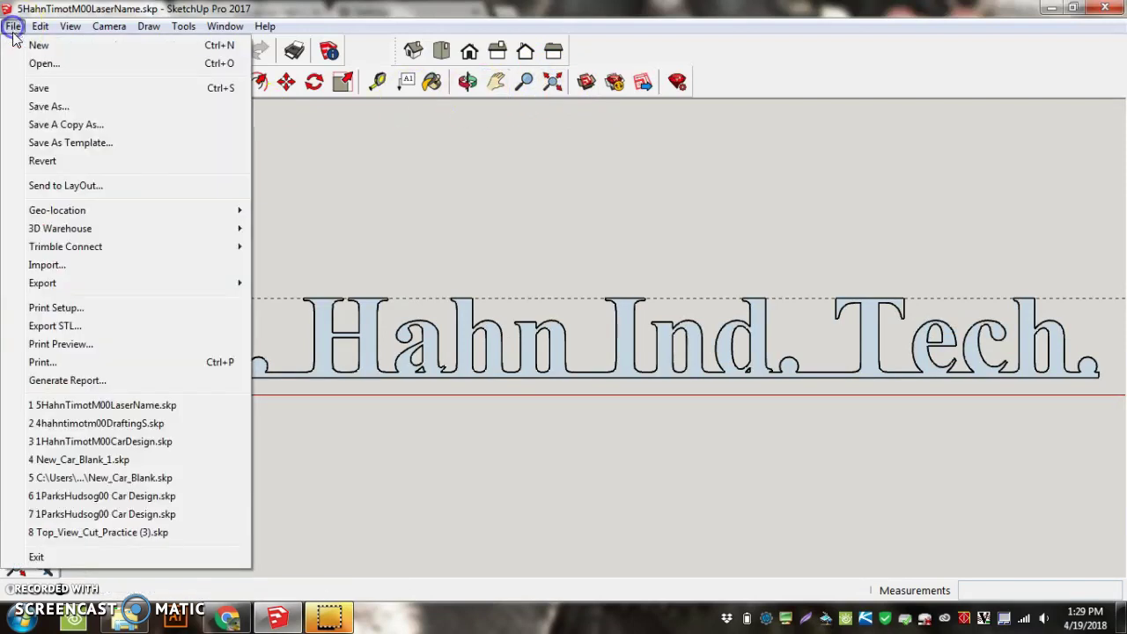
mouse_move(65, 284)
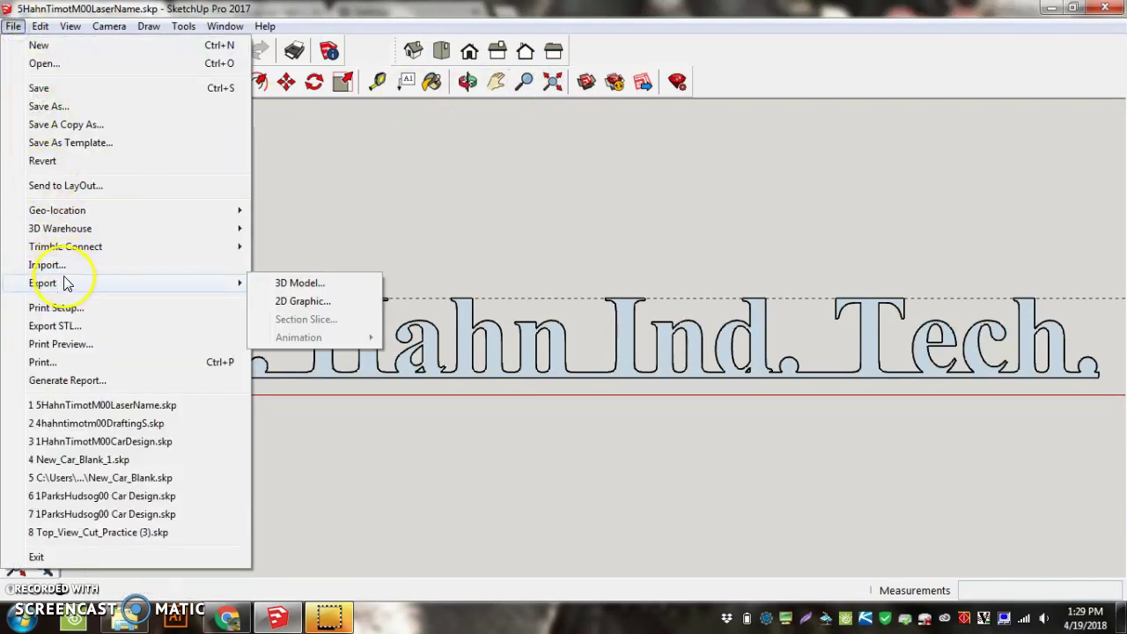
click(53, 89)
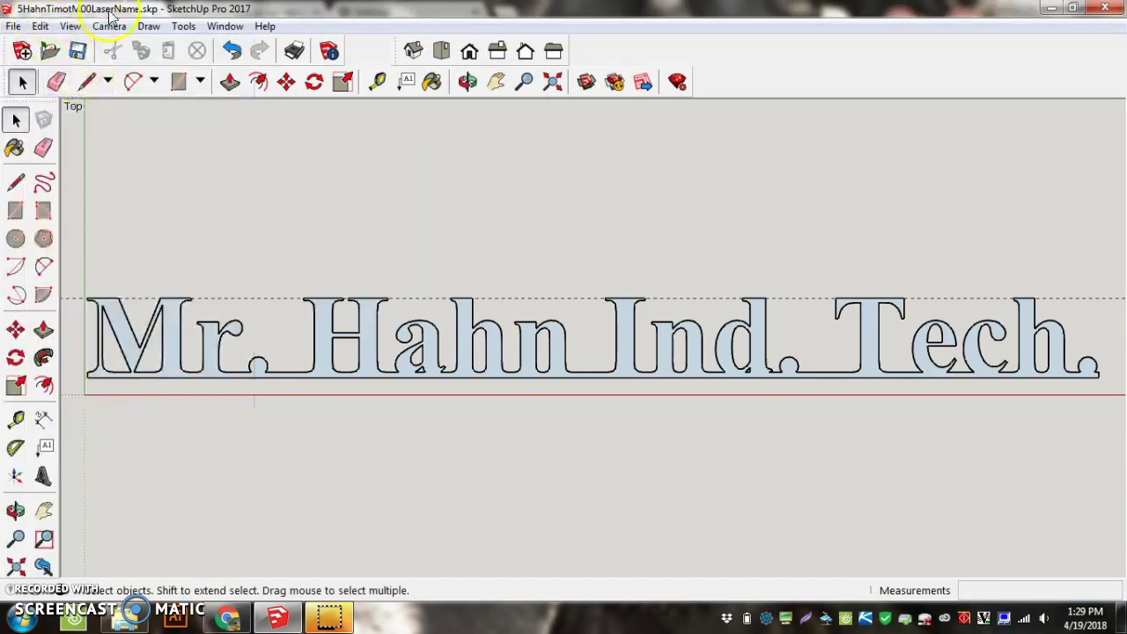
Start a 2D graphic export of the name plate with AutoCAD DXF File (*.dxf) as the file type
click(16, 26)
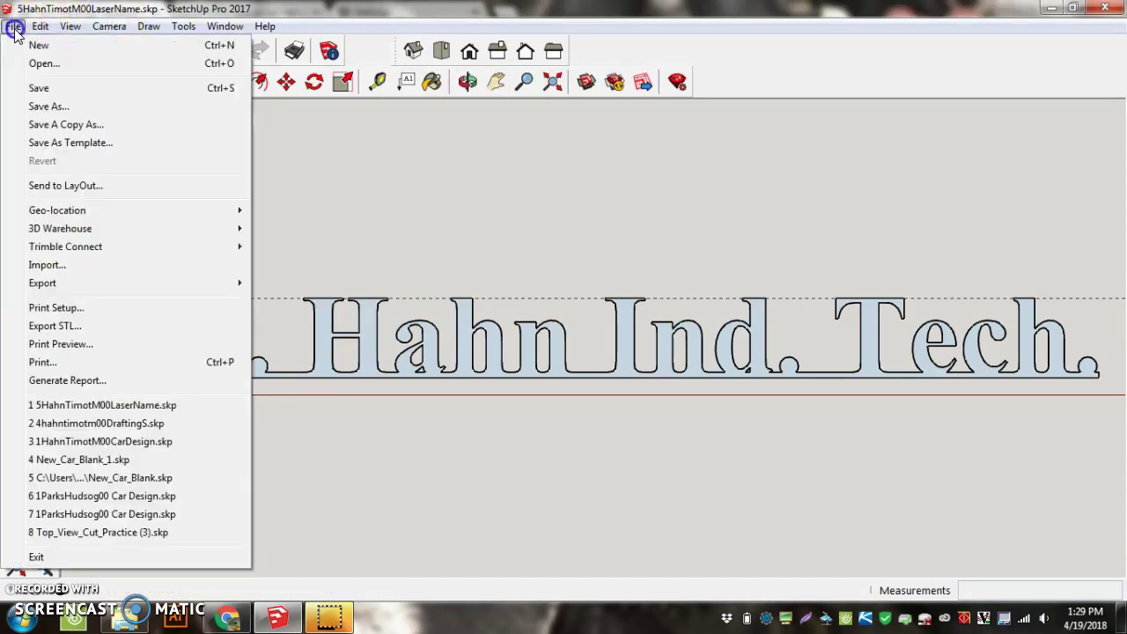
click(60, 284)
click(322, 302)
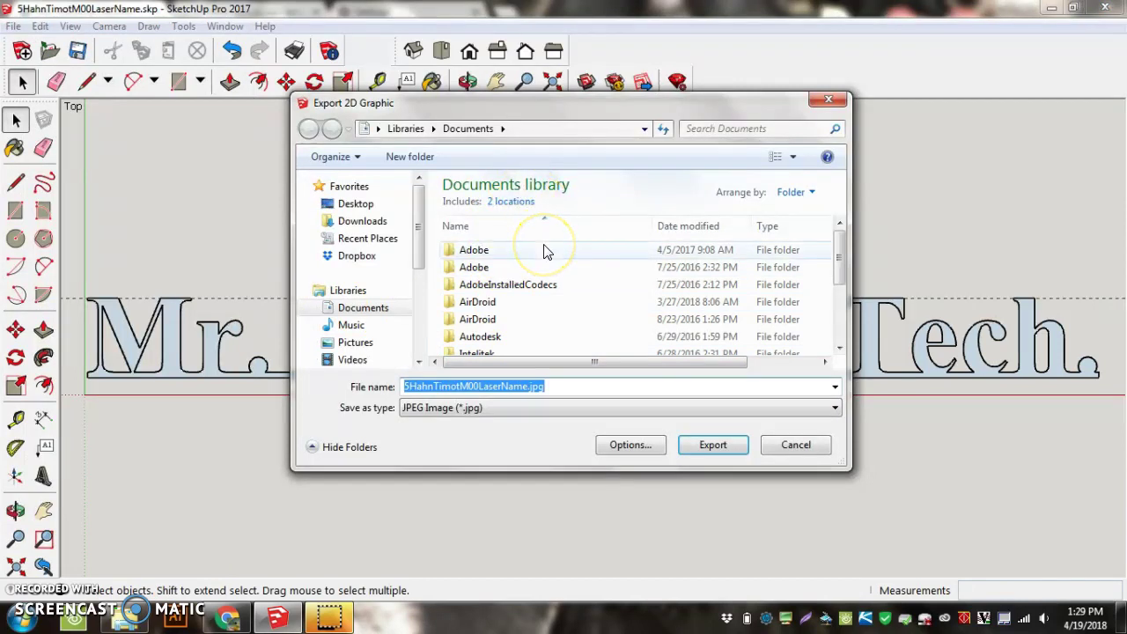
click(540, 388)
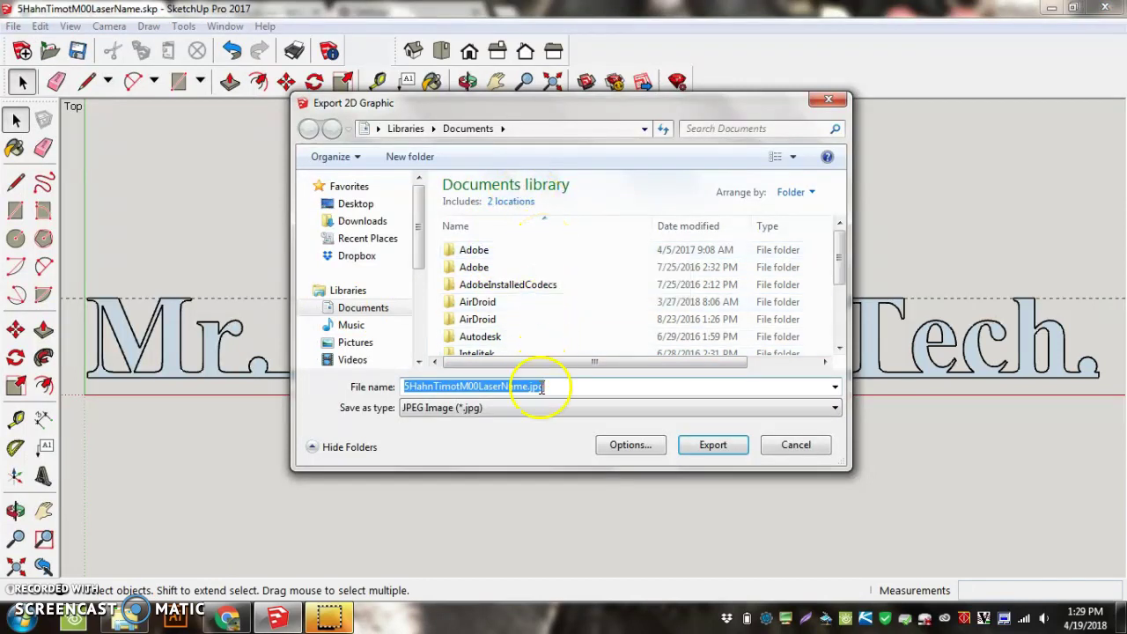
click(539, 407)
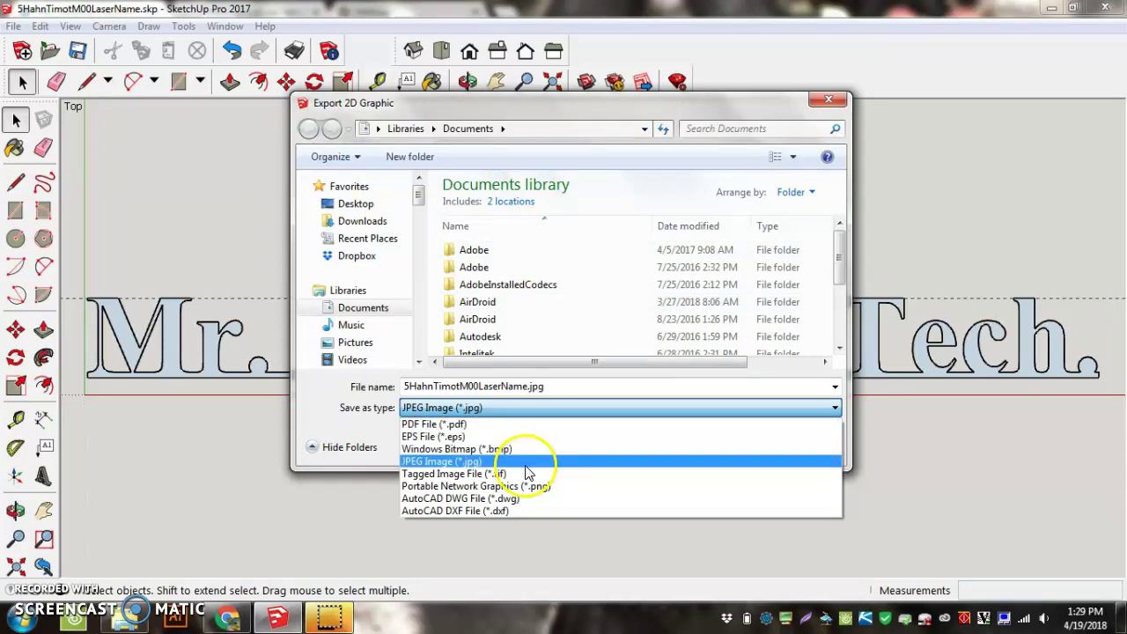
click(513, 513)
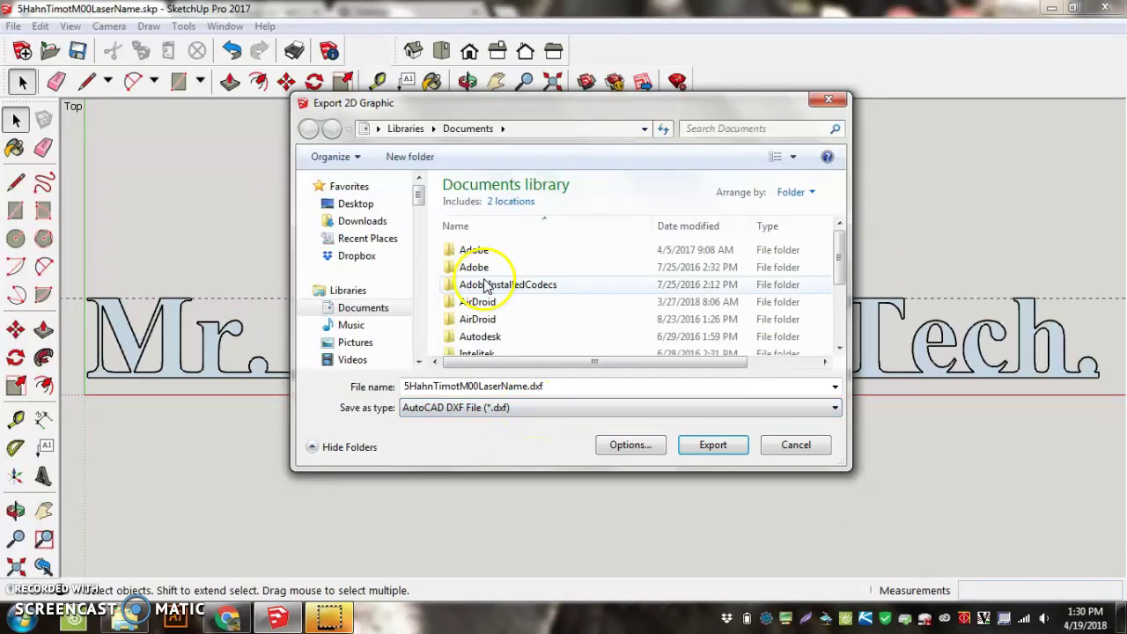
Choose the Desktop as the destination folder and export the name plate as a DXF file
scroll(383, 212, down, 5)
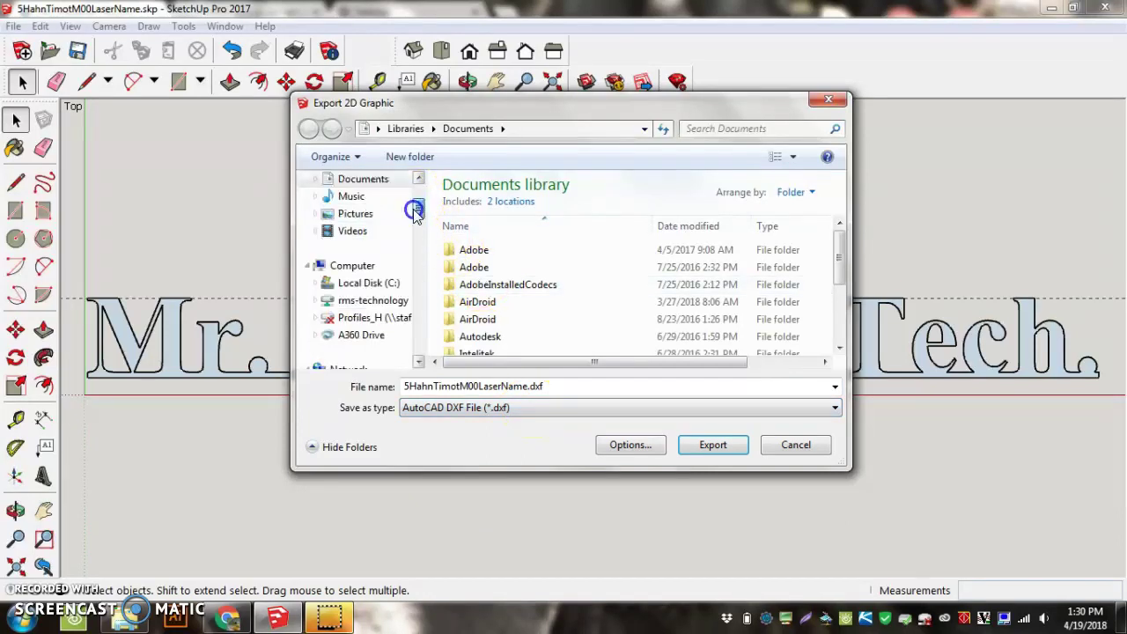
click(373, 220)
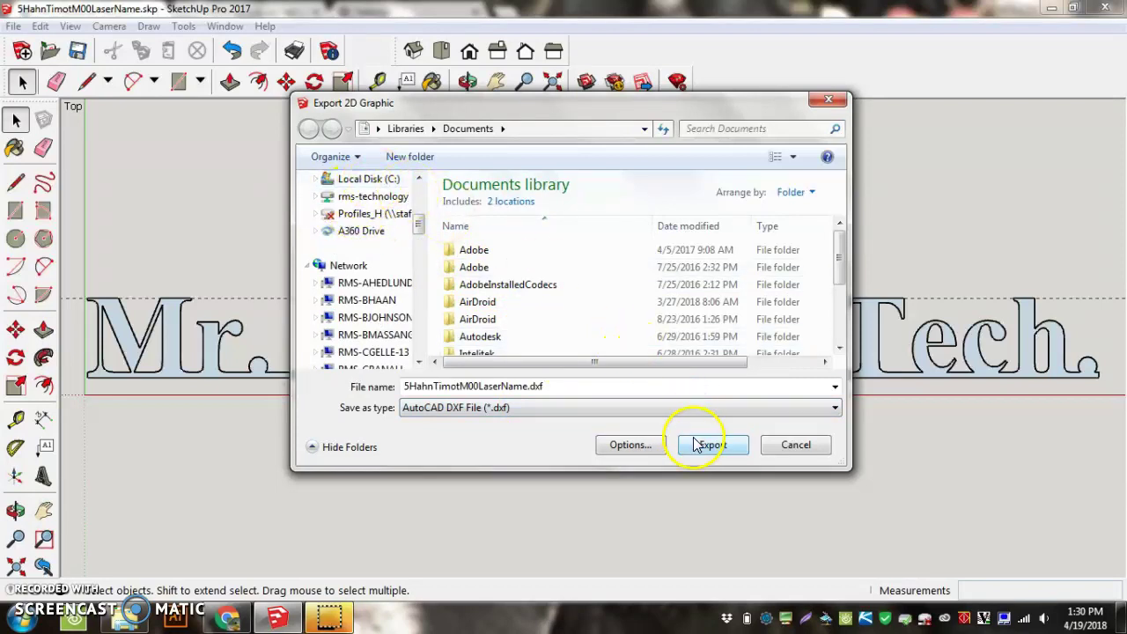
scroll(343, 217, up, 5)
click(355, 203)
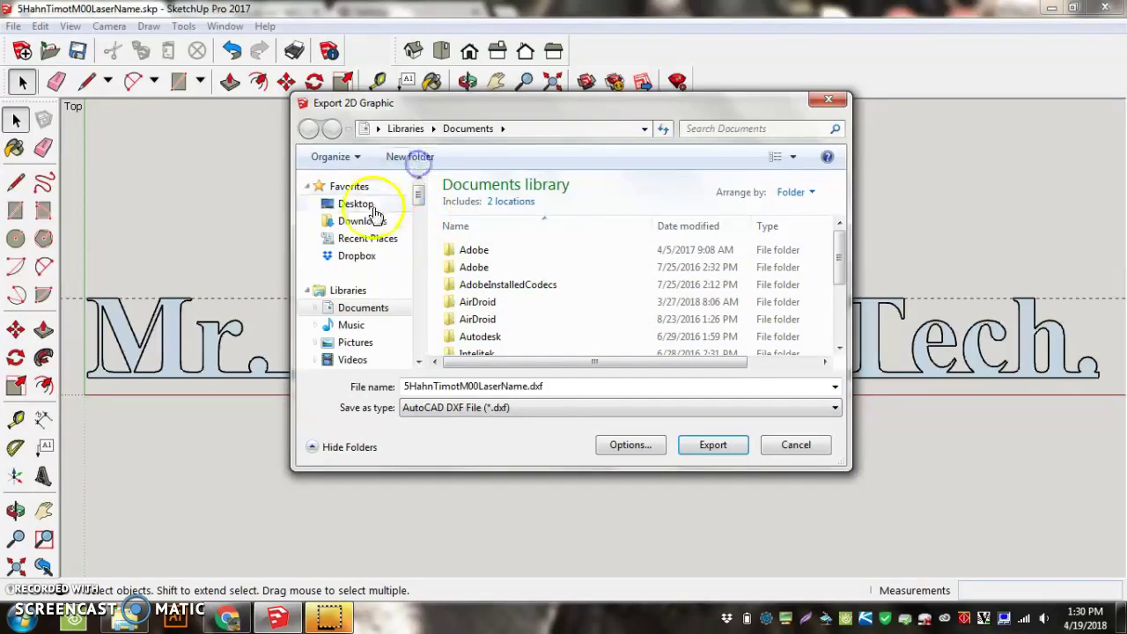
click(713, 445)
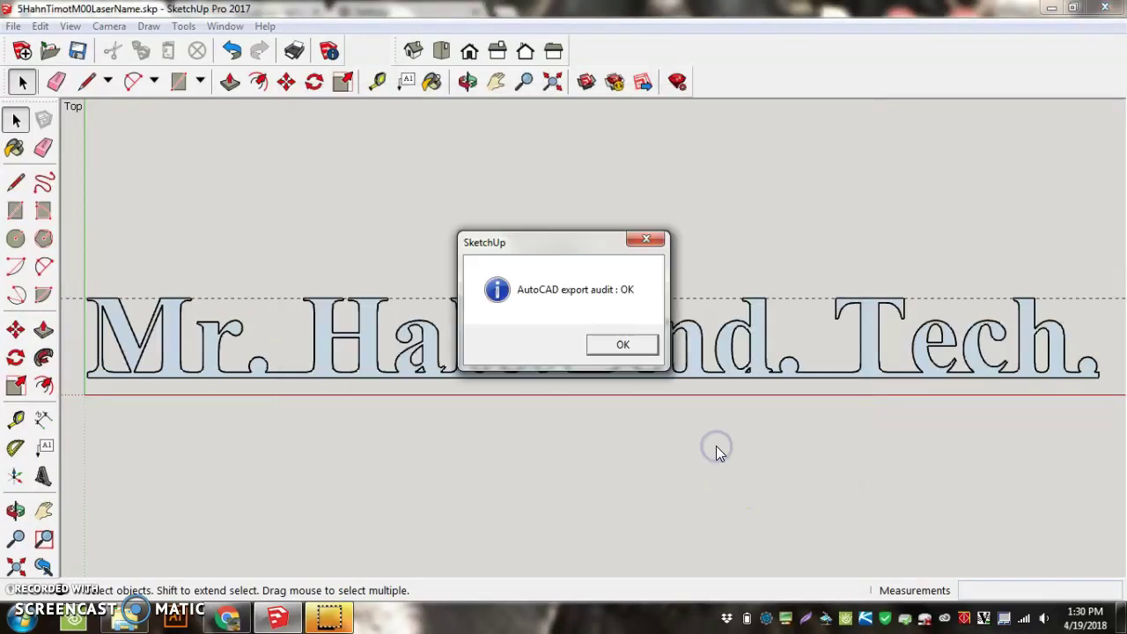
click(634, 348)
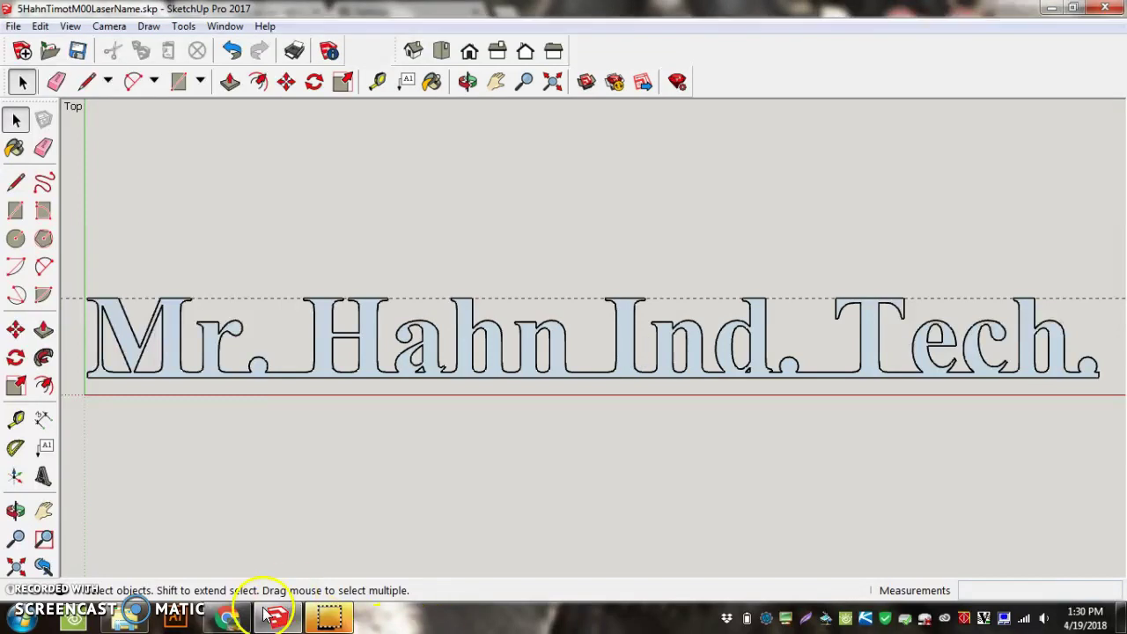
Switch to Chrome and add the exported laser name DXF from the Desktop to the "4th Hour Industrial Tech Projects" Dropbox file request
click(226, 618)
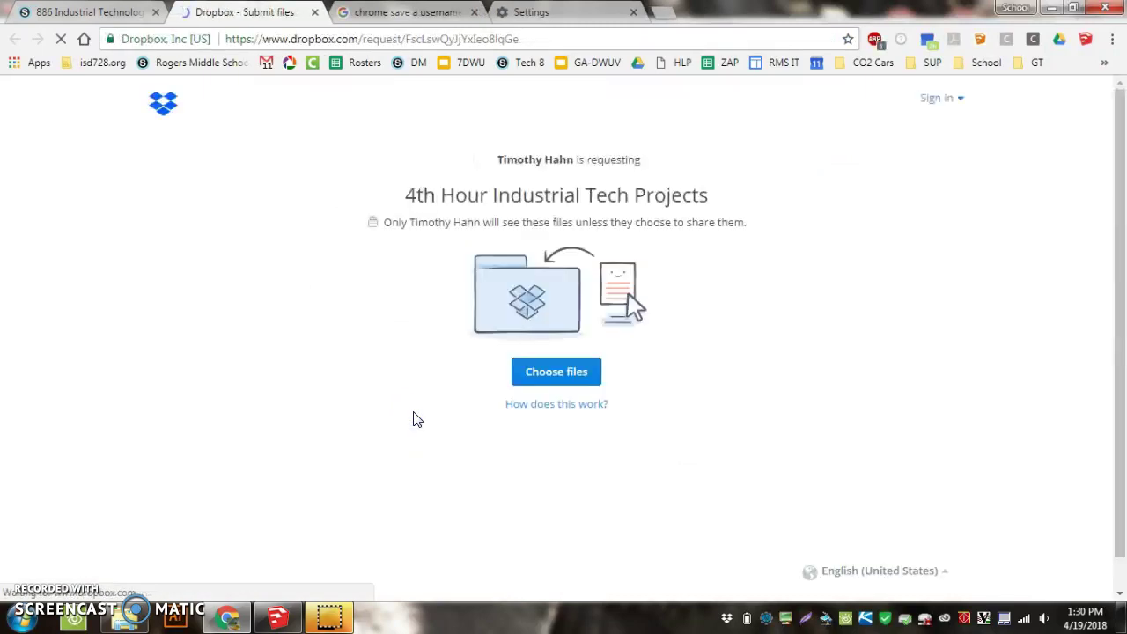
click(553, 374)
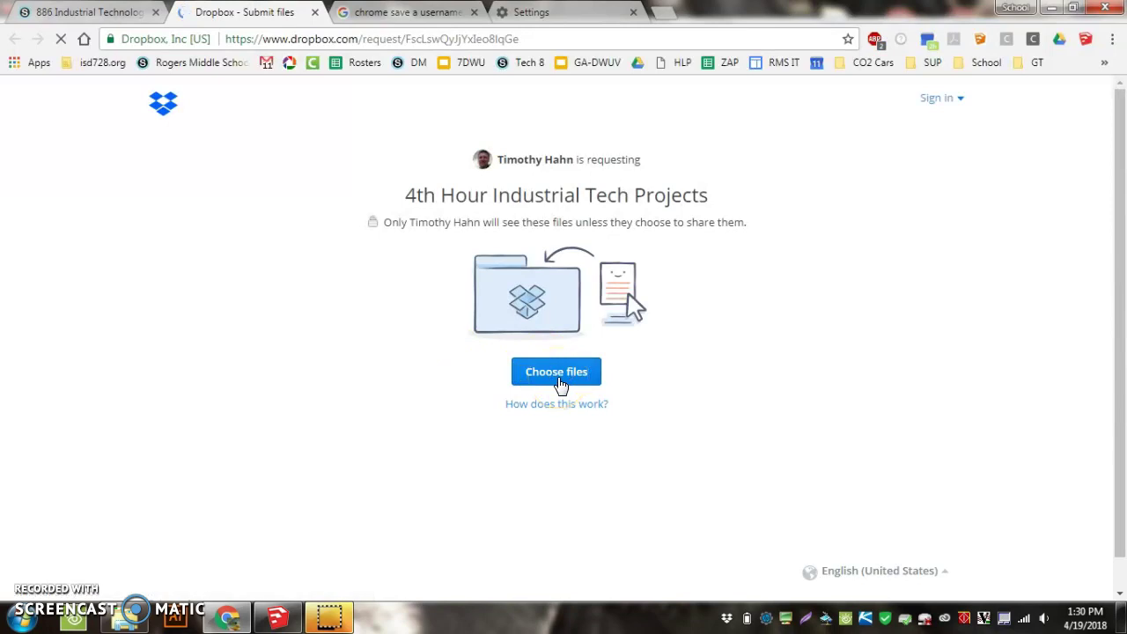
click(559, 380)
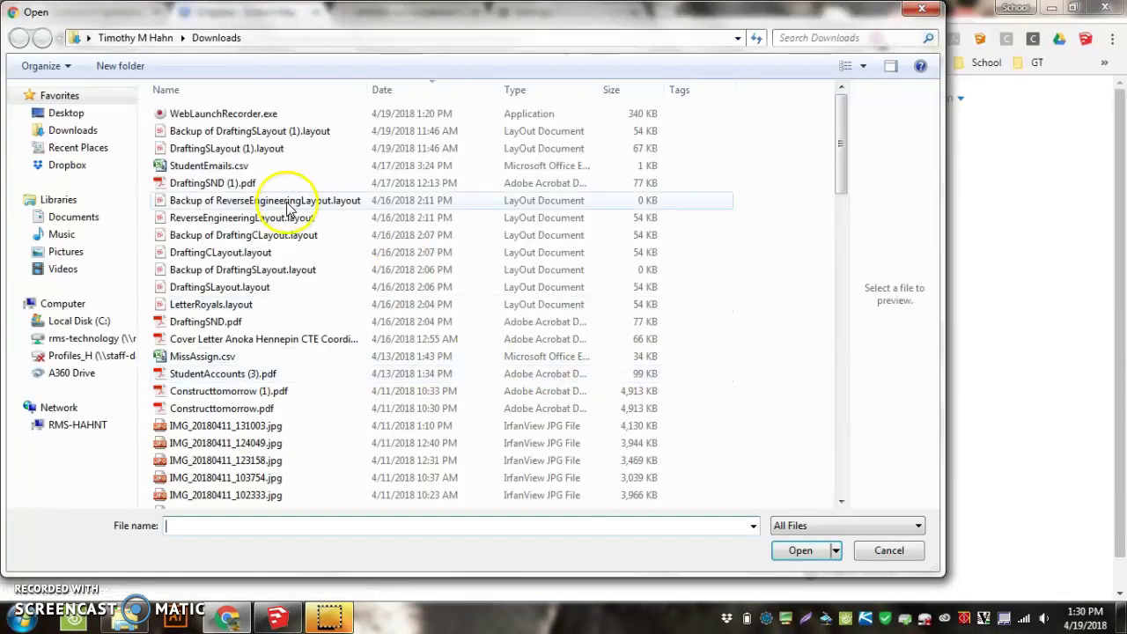
click(92, 114)
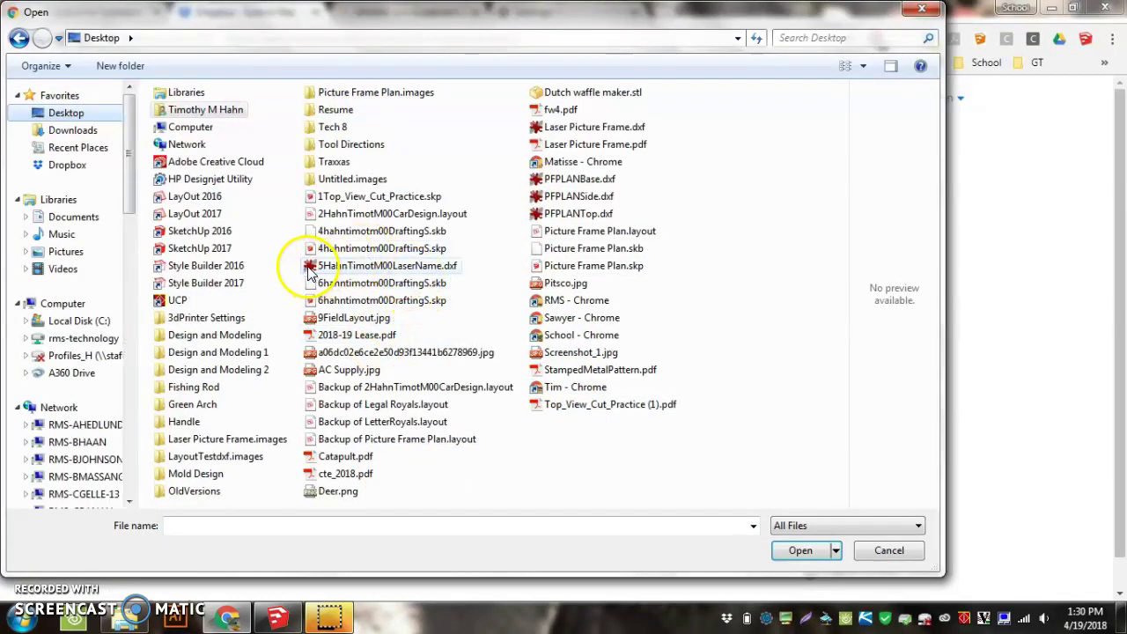
click(385, 265)
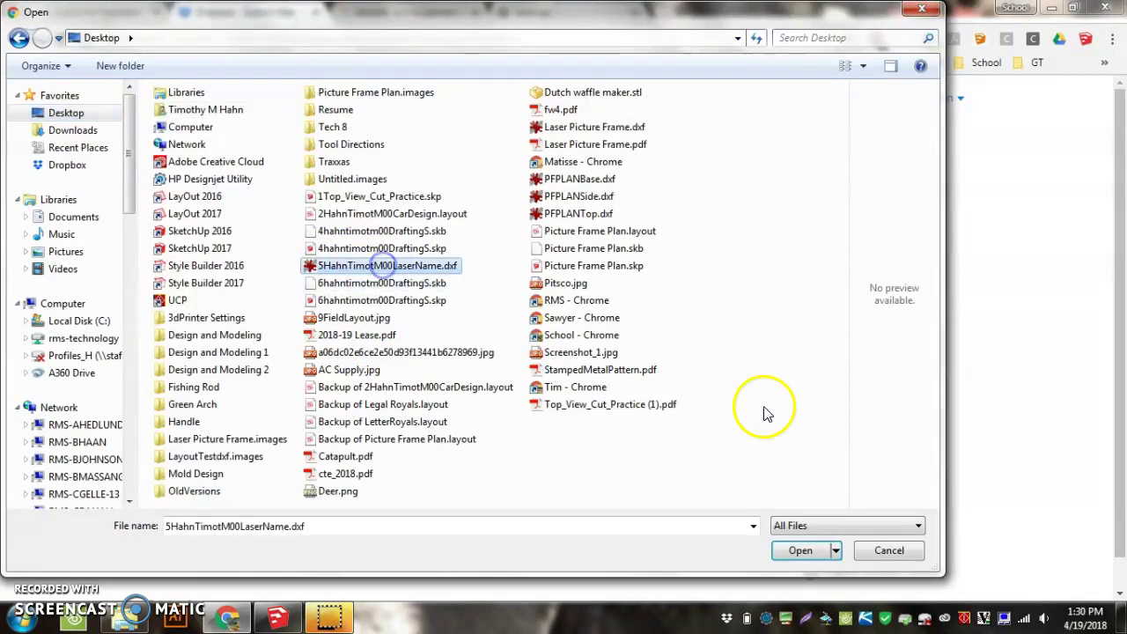
click(803, 552)
Fill in the submitter's first name, last name and email address, upload the DXF file, and close the Dropbox page
click(521, 422)
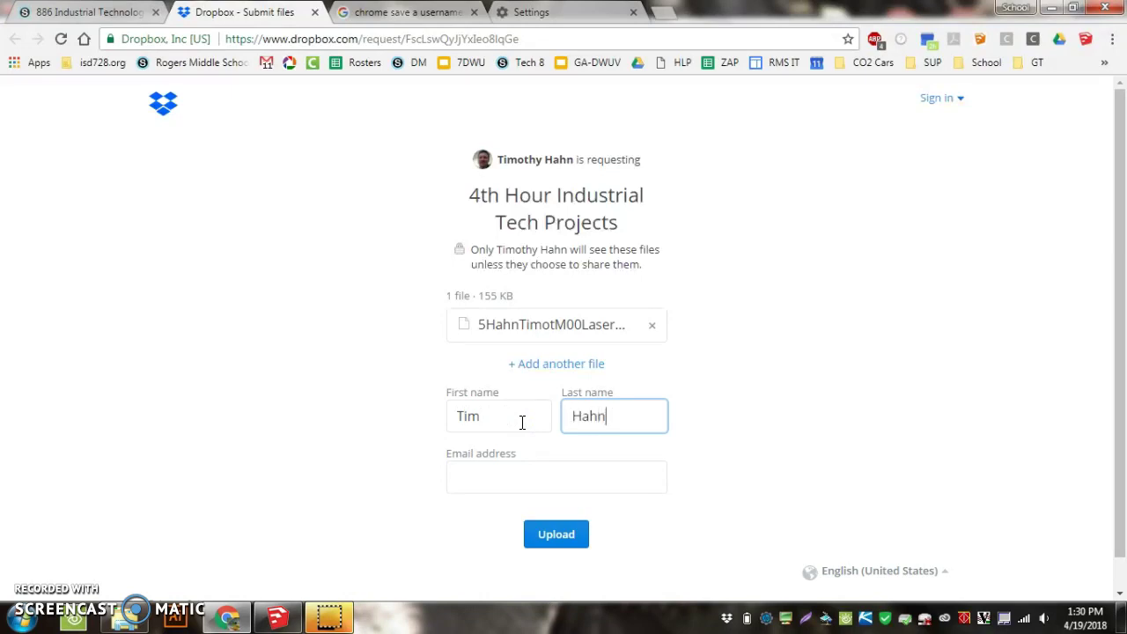
click(518, 481)
text(Tim)
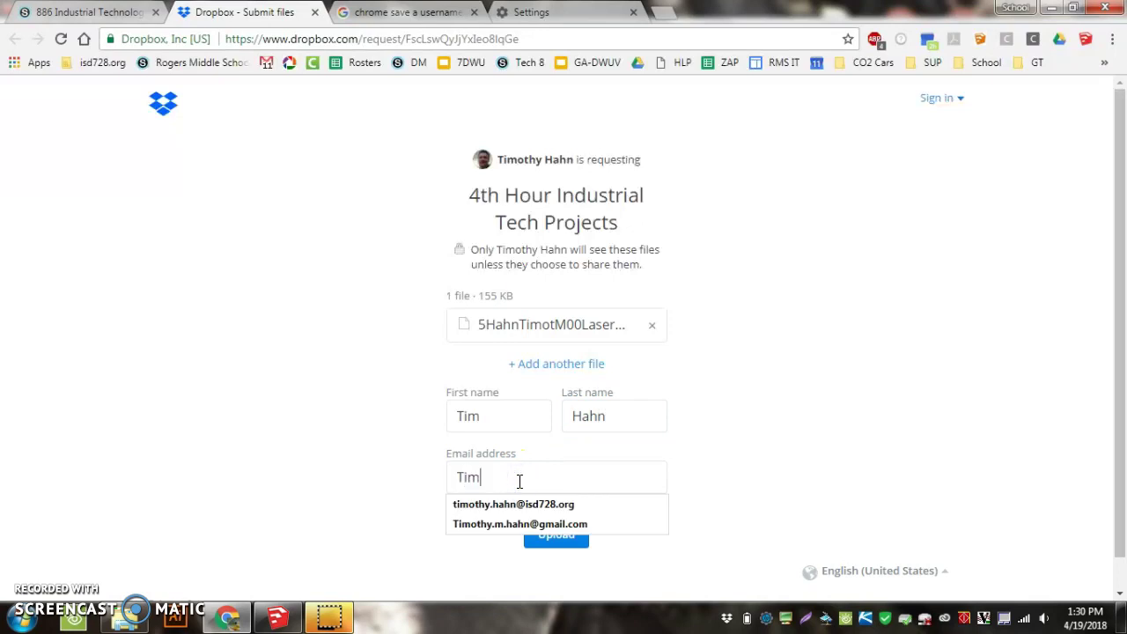
click(509, 504)
click(539, 536)
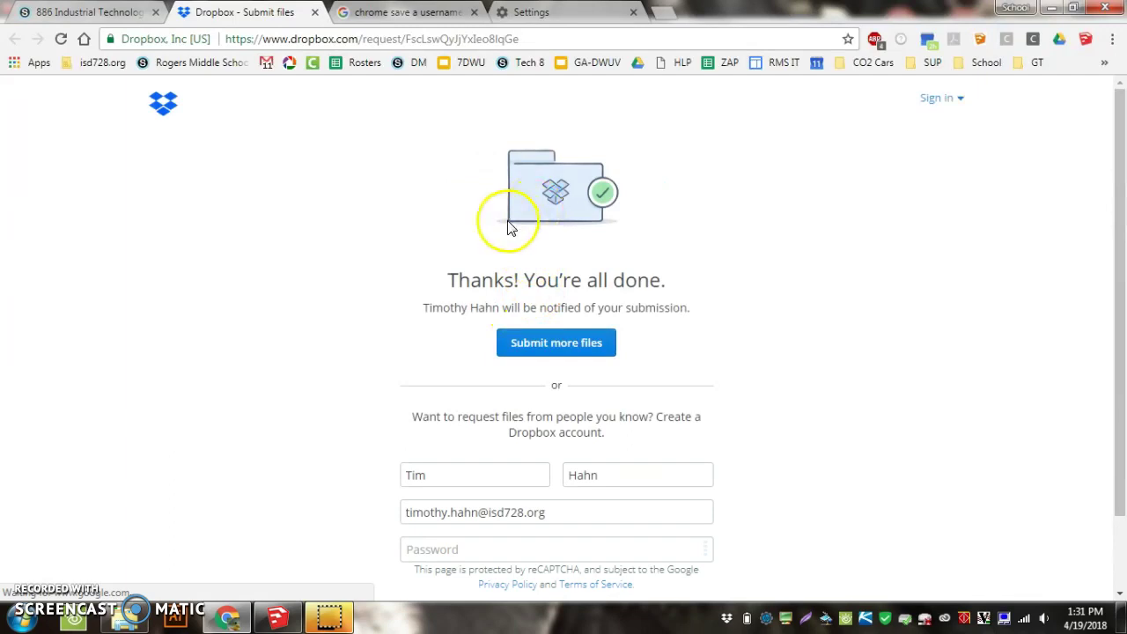
click(314, 13)
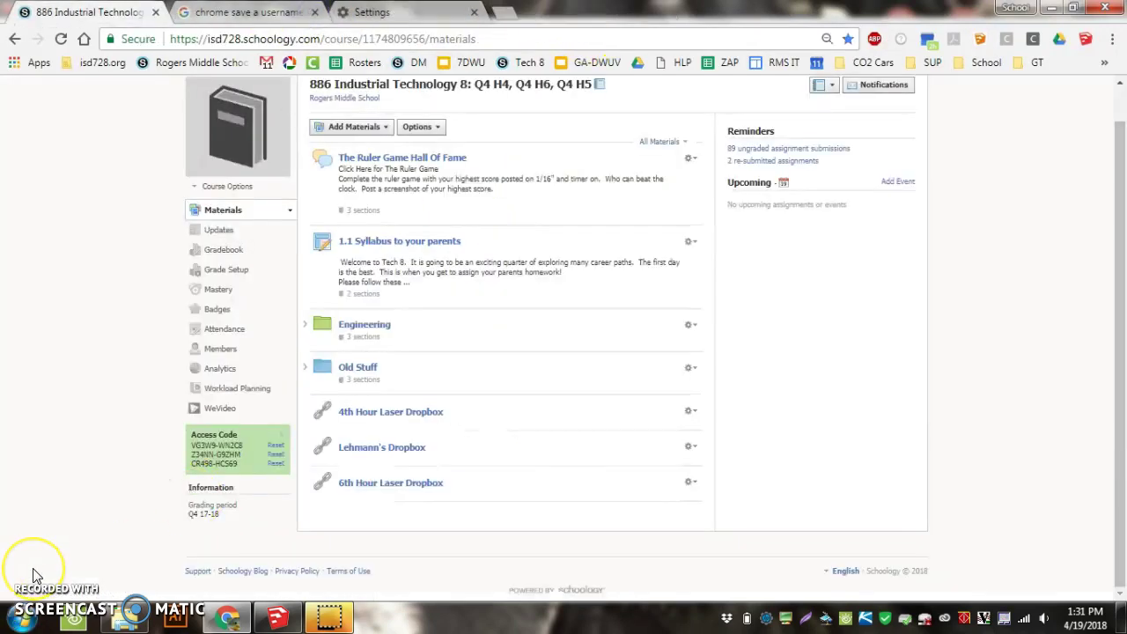